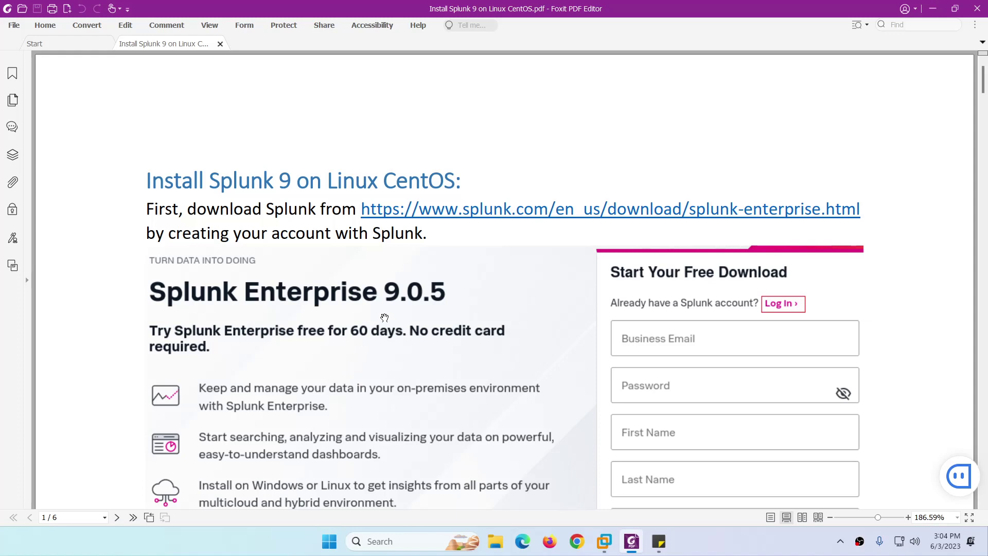
Scroll from page 1 to page 3's step about moving the .tgz into /home/user/Downloads
scroll(453, 294, "down", 2)
scroll(453, 294, "down", 1)
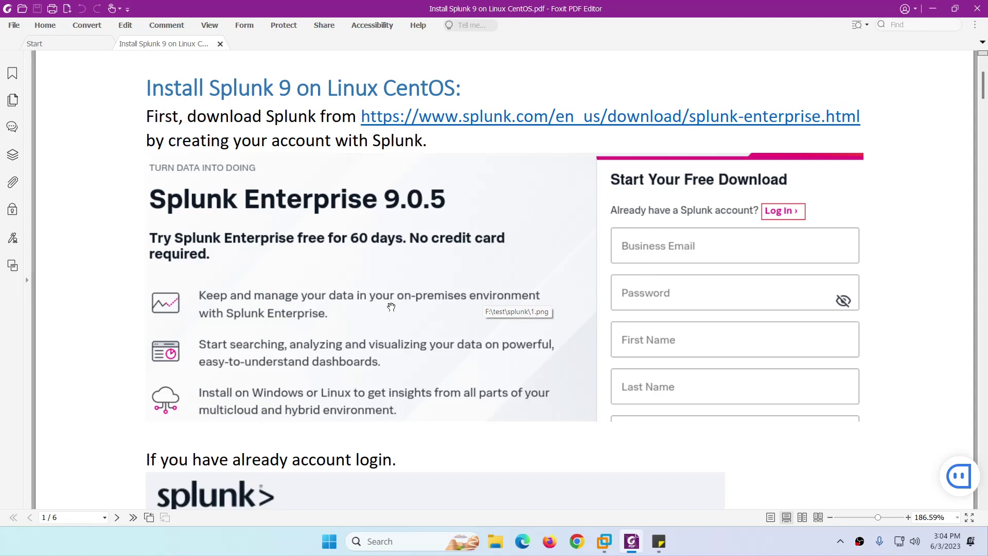
scroll(391, 307, "down", 3)
scroll(391, 307, "down", 3)
scroll(391, 307, "down", 1)
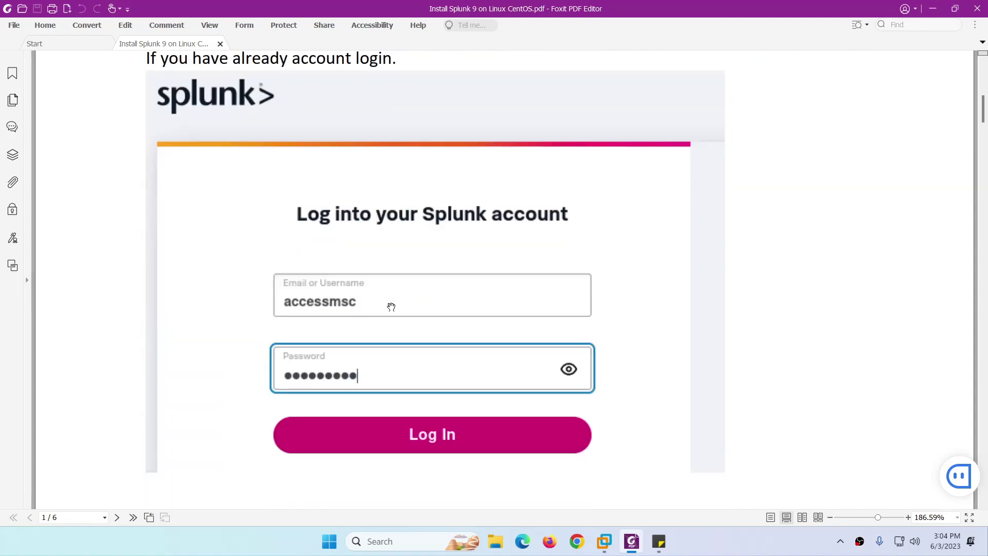
scroll(391, 307, "down", 4)
scroll(393, 308, "down", 5)
scroll(396, 308, "down", 3)
scroll(396, 309, "down", 2)
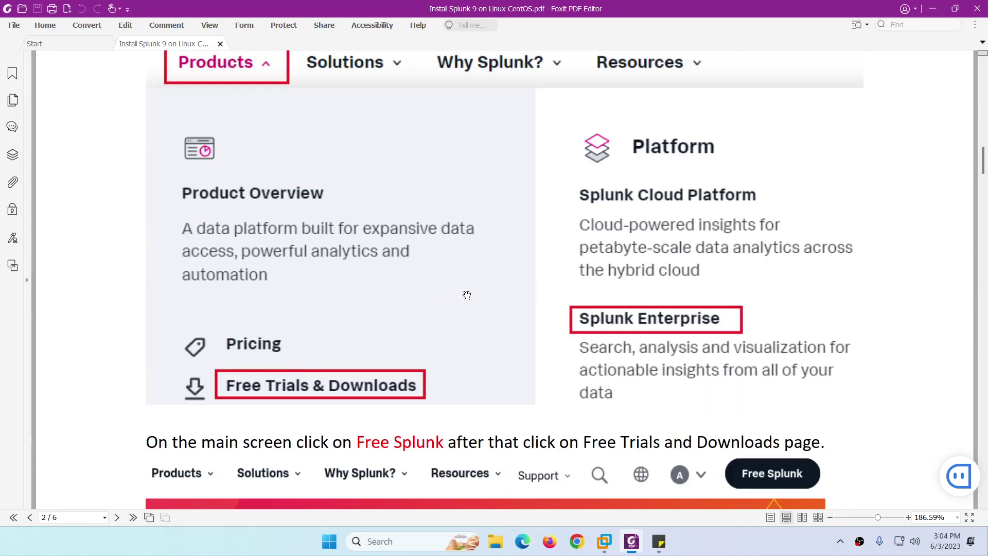
scroll(466, 293, "down", 2)
scroll(514, 319, "down", 3)
scroll(484, 316, "down", 3)
scroll(484, 316, "down", 3)
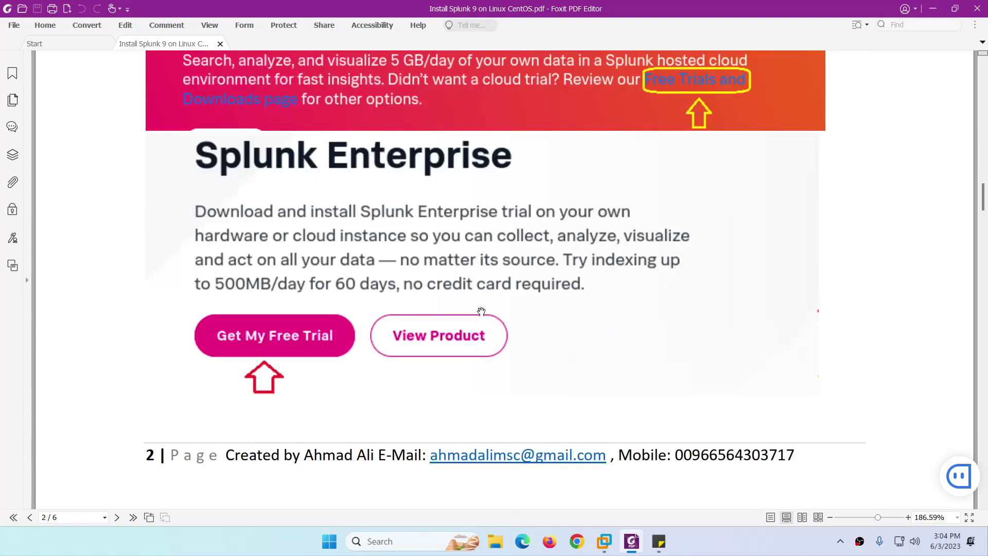
scroll(481, 311, "down", 1)
scroll(401, 262, "down", 3)
scroll(469, 288, "down", 3)
scroll(427, 308, "down", 3)
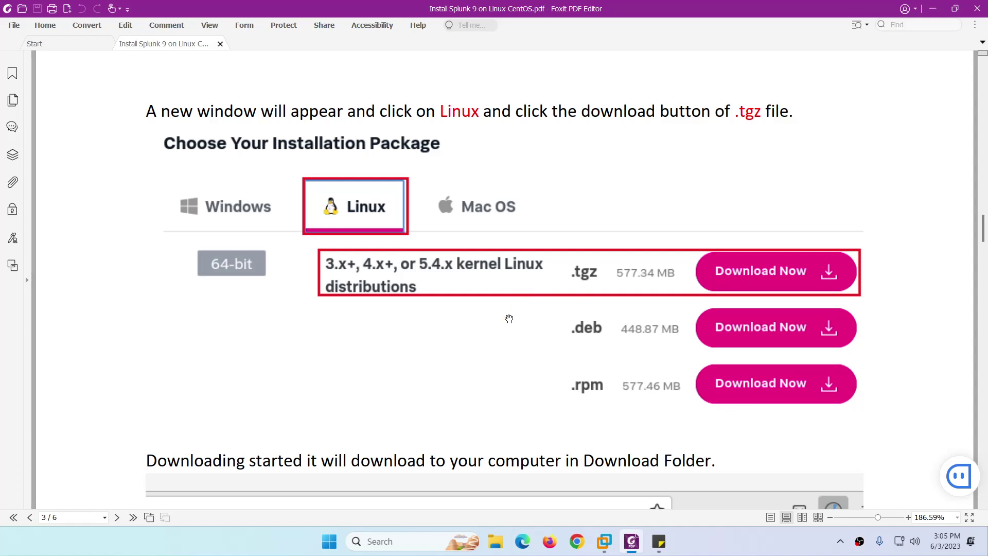
scroll(509, 319, "down", 5)
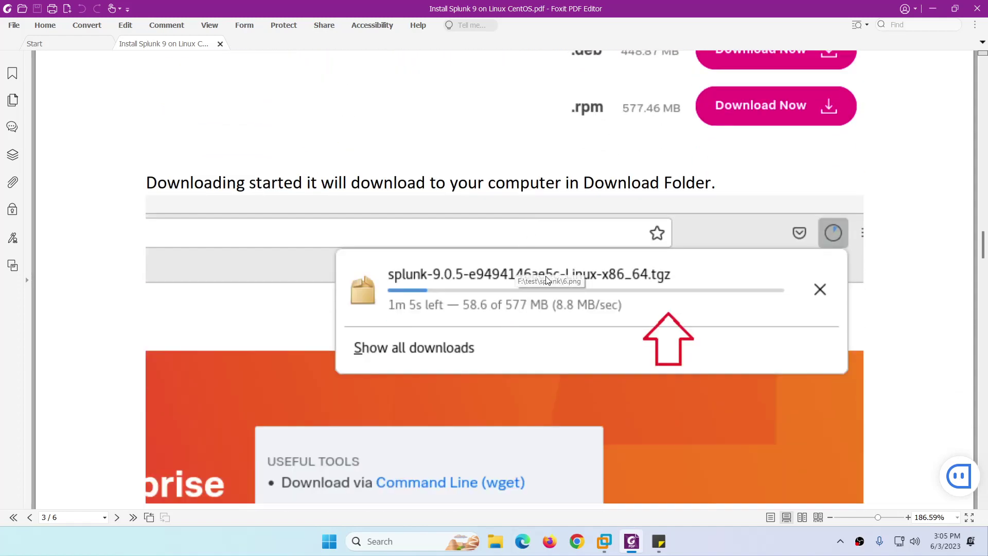
scroll(544, 288, "down", 3)
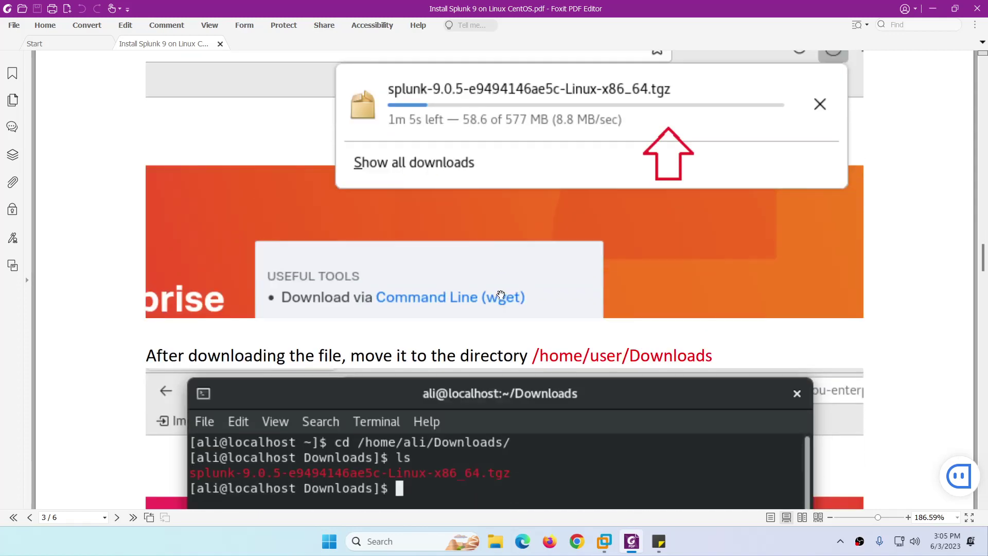
scroll(501, 289, "down", 4)
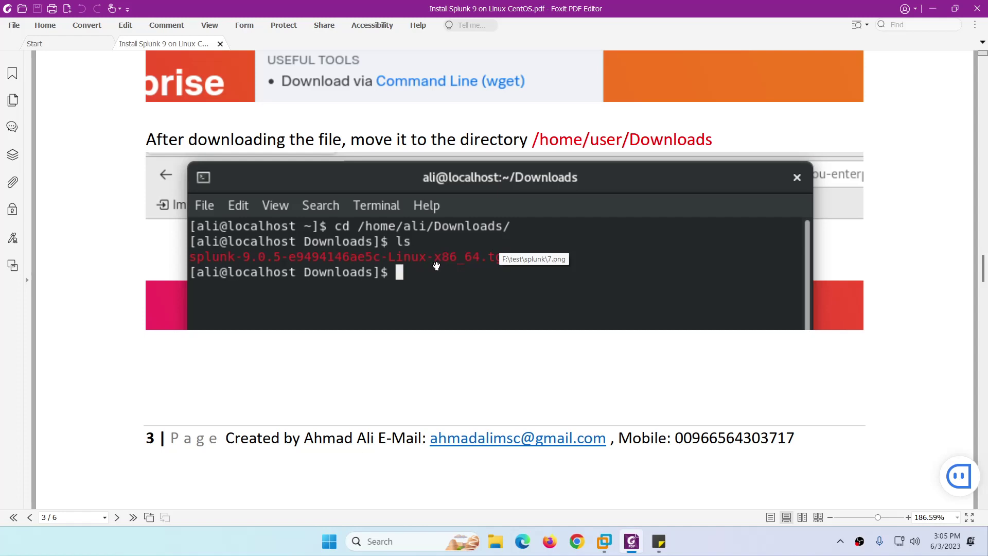
Read through page 4's tar extraction and ./splunk start instructions
scroll(436, 266, "down", 3)
scroll(436, 265, "down", 5)
scroll(445, 280, "down", 3)
scroll(463, 278, "down", 1)
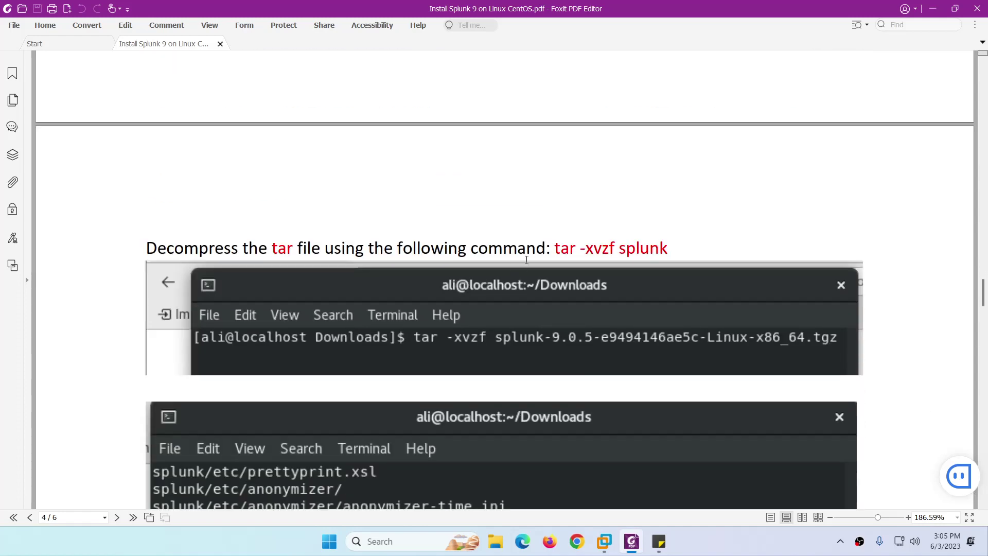
left_click_drag(555, 247, 610, 248)
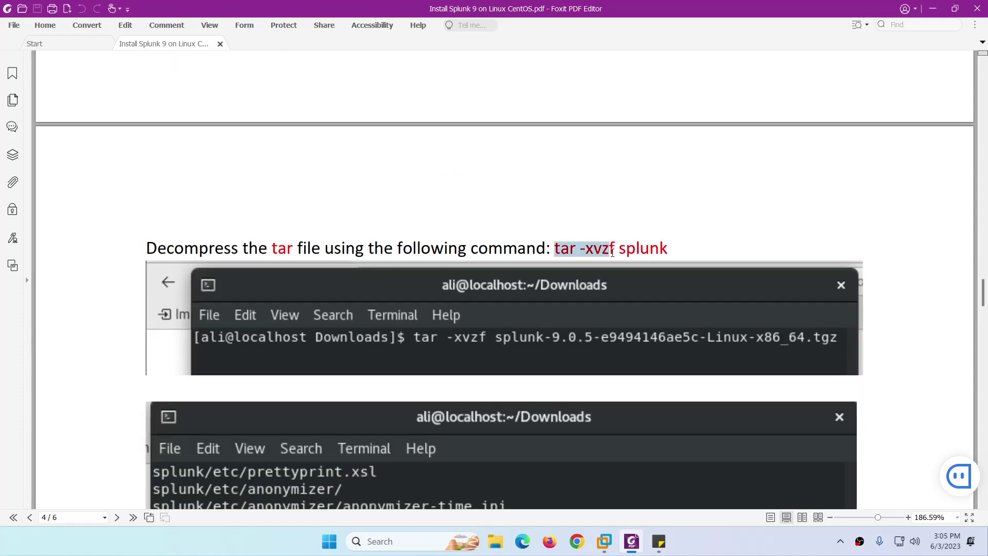
scroll(426, 323, "down", 3)
scroll(426, 324, "down", 8)
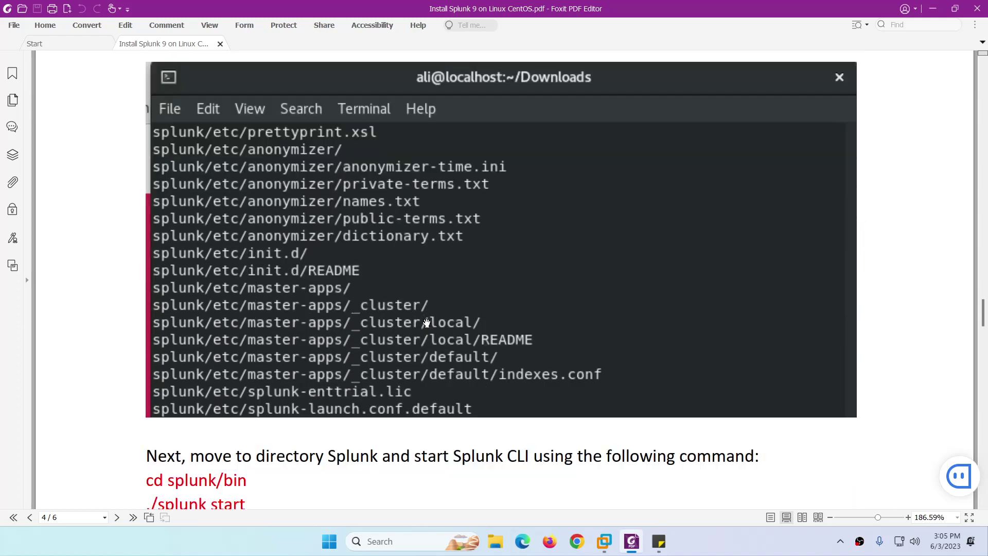
scroll(426, 323, "down", 8)
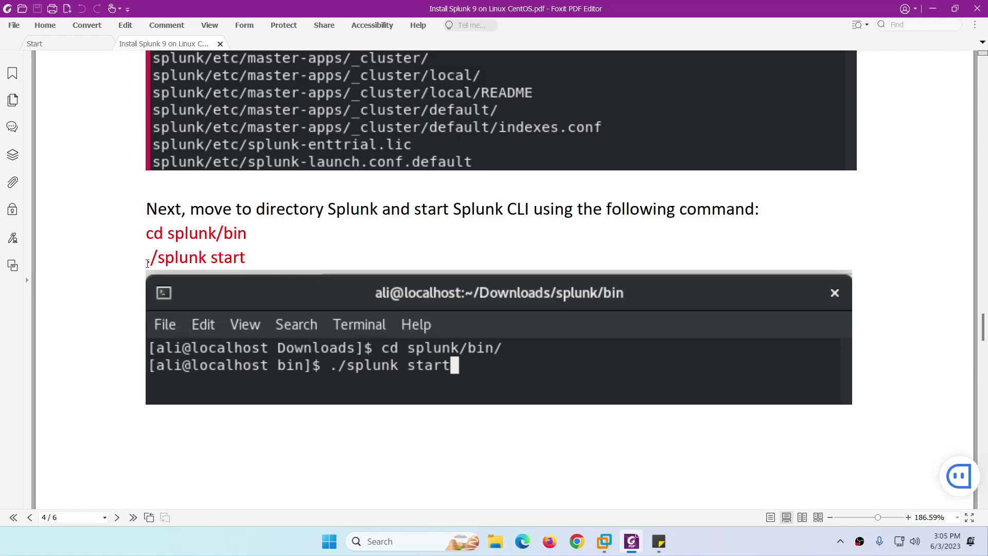
Continue to page 5's license acceptance and admin credentials screenshot
scroll(315, 306, "down", 3)
scroll(357, 312, "down", 5)
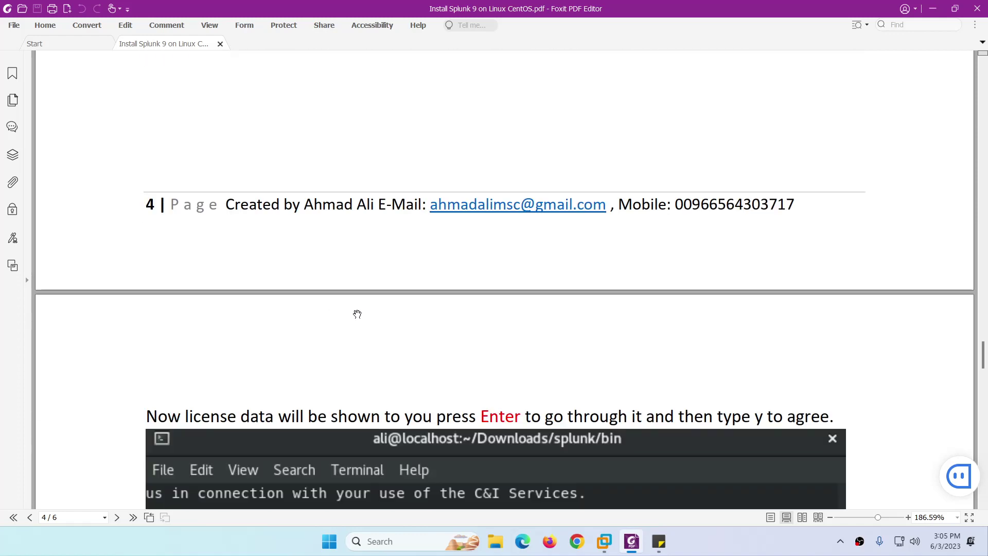
scroll(357, 315, "down", 3)
scroll(357, 314, "down", 2)
scroll(363, 311, "down", 4)
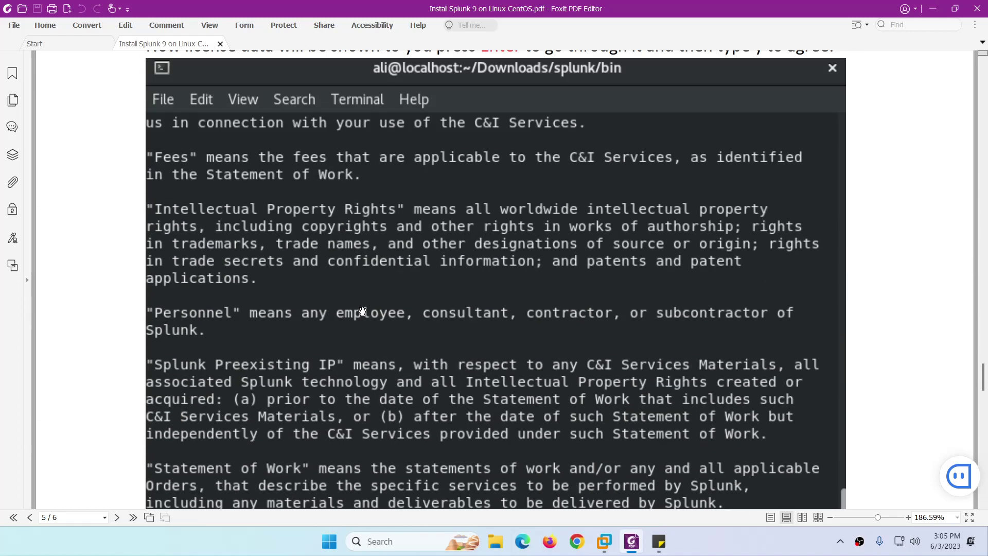
scroll(362, 311, "down", 3)
scroll(362, 312, "down", 3)
scroll(362, 311, "down", 3)
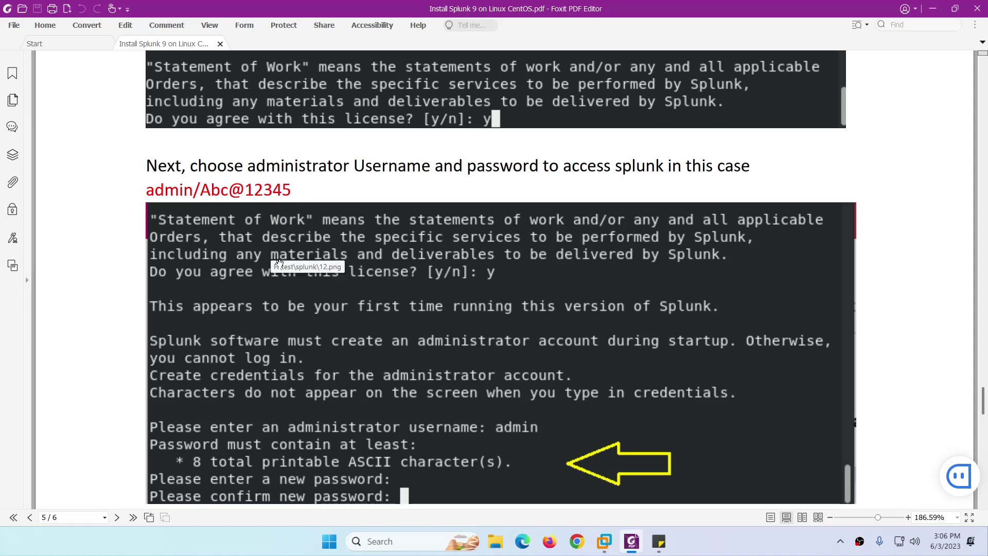
Scroll to page 6's Splunk web sign-in step, then jump back to page 1
scroll(288, 268, "down", 3)
scroll(350, 280, "down", 2)
scroll(345, 284, "down", 2)
scroll(345, 284, "down", 2)
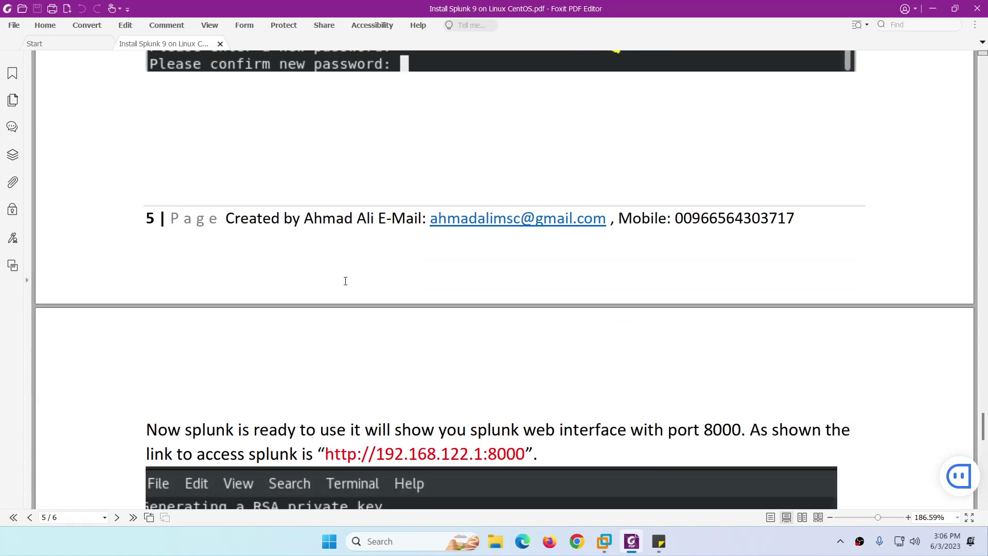
scroll(344, 285, "down", 3)
scroll(345, 288, "down", 2)
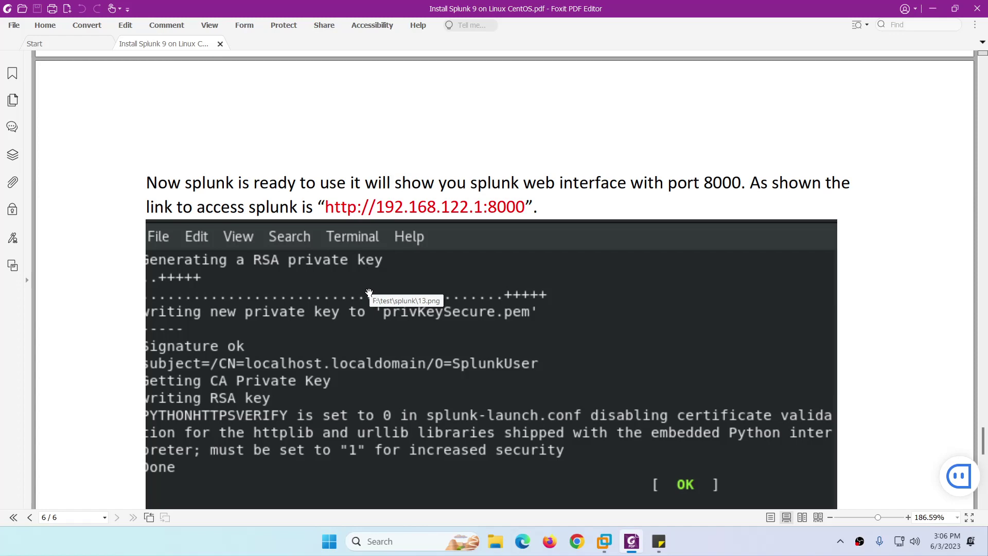
scroll(369, 293, "down", 4)
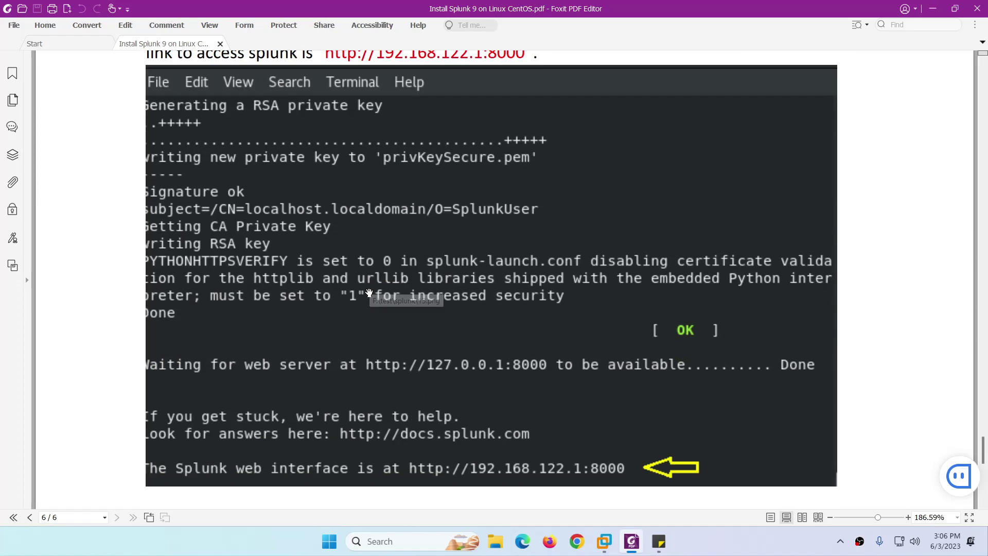
scroll(376, 303, "down", 2)
scroll(383, 319, "down", 5)
scroll(386, 323, "down", 2)
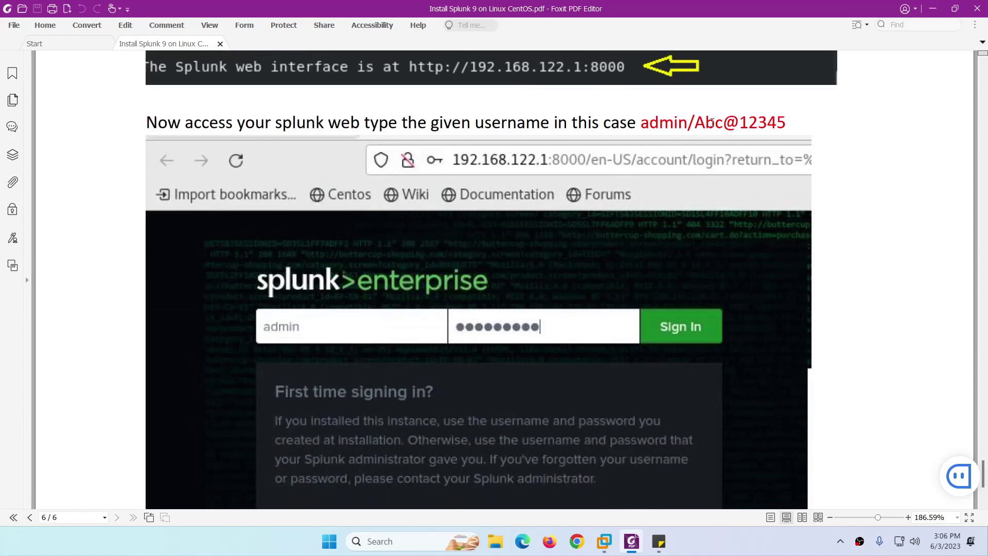
scroll(432, 271, "down", 3)
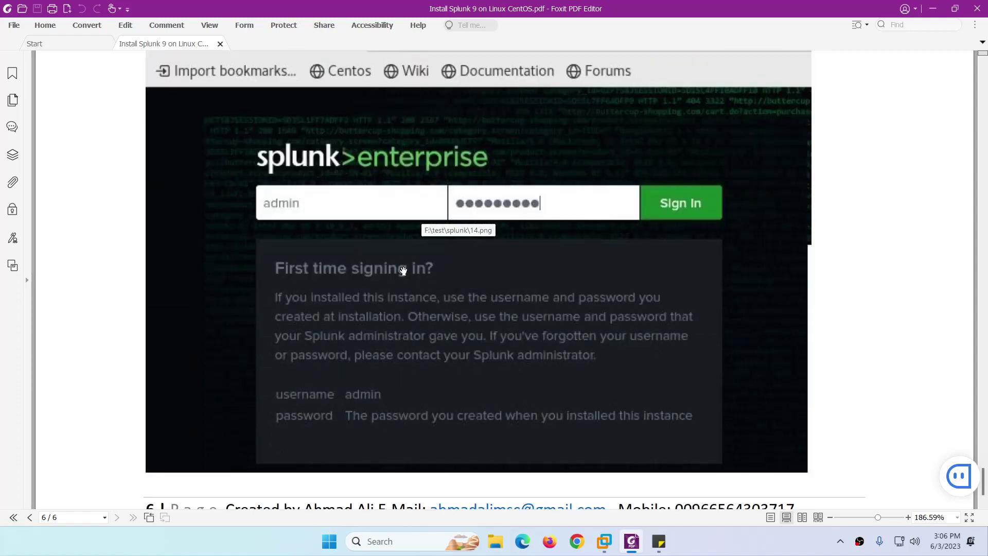
left_click(13, 518)
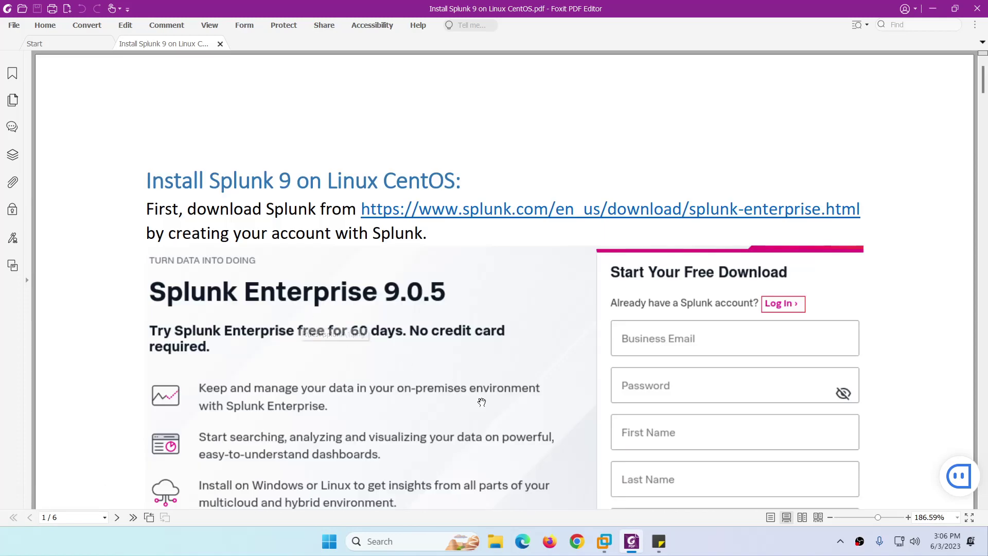
Switch to the CentOS virtual machine and unlock it with the user password
left_click(604, 540)
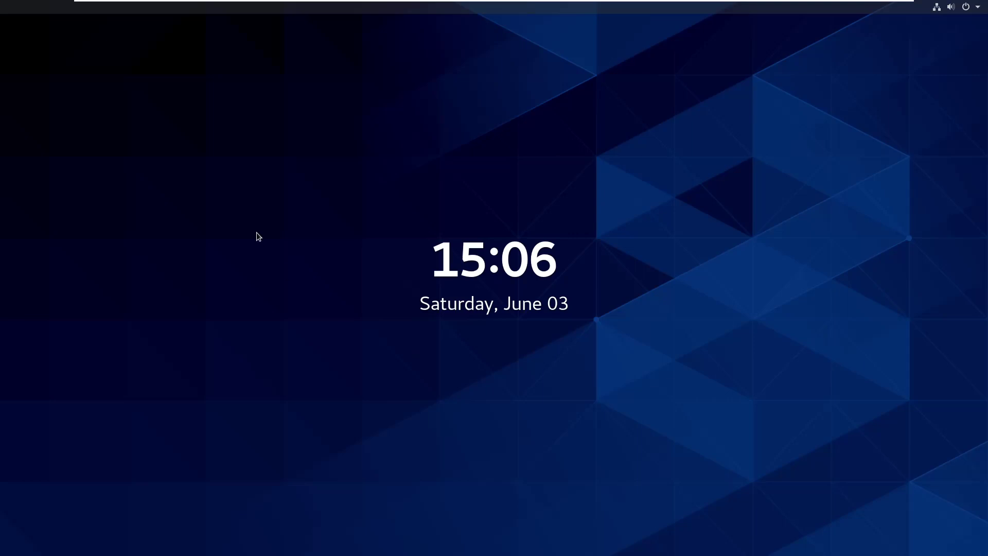
left_click(433, 315)
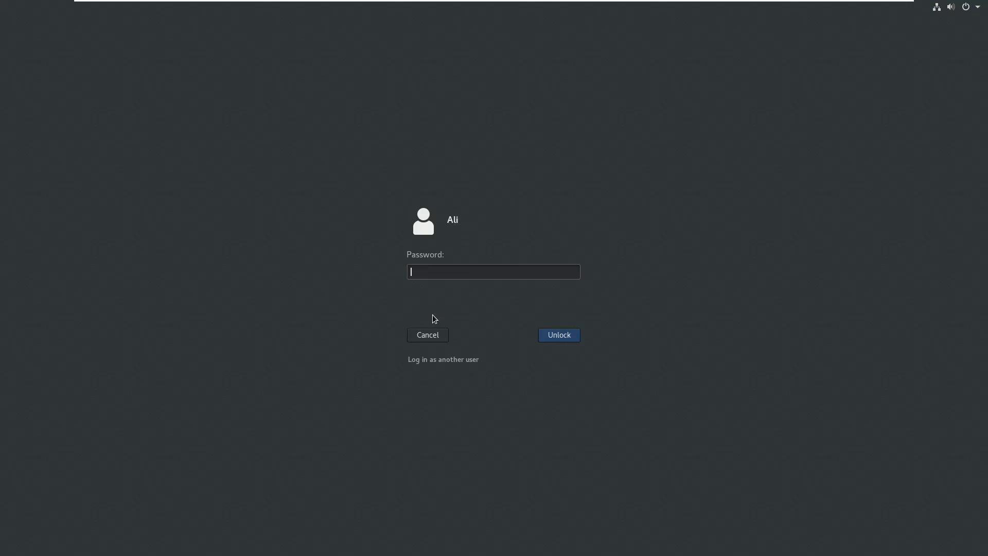
type("••••")
type("••••")
key("Return")
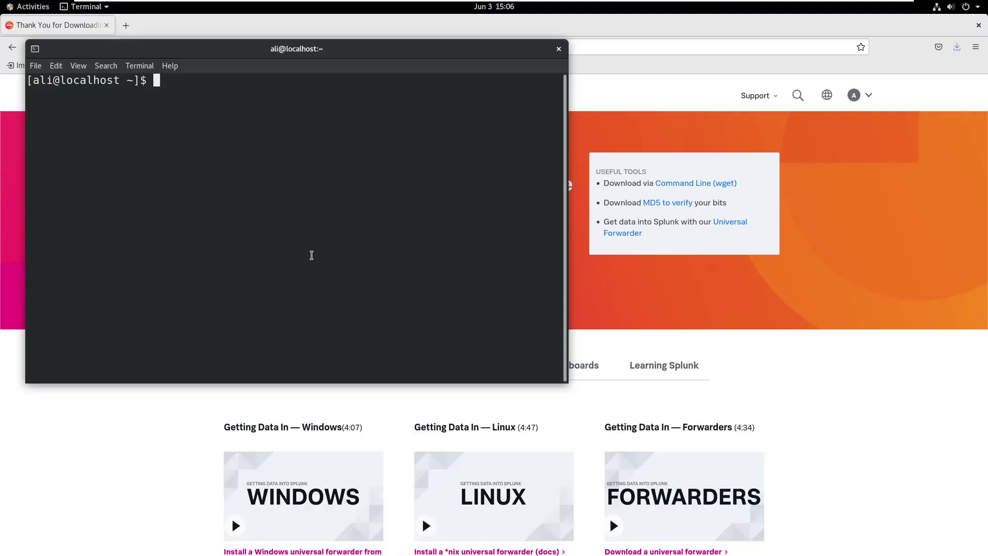
Become root with sudo su and clear the terminal screen
type("su")
type("do su")
key("Return")
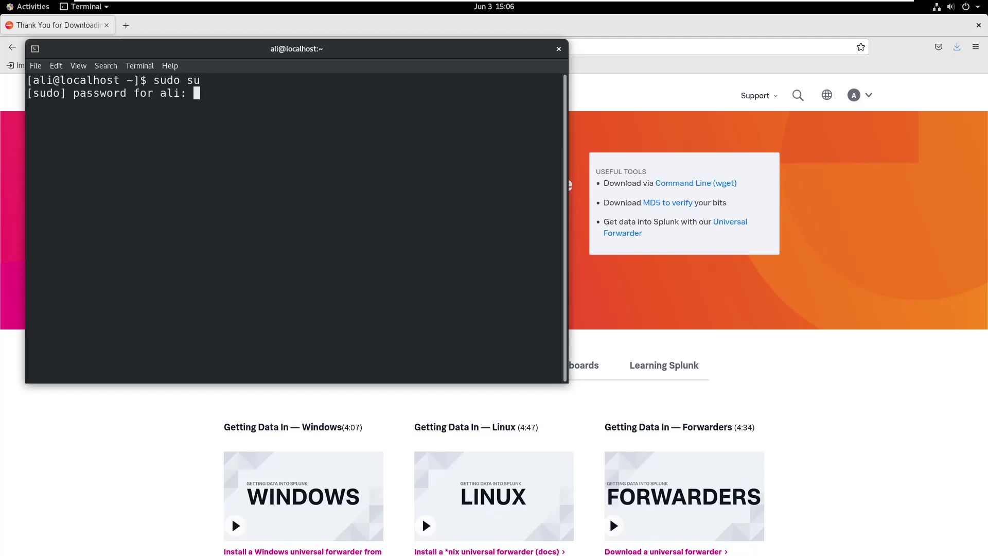
key("Return")
key("ctrl+l")
key("Return")
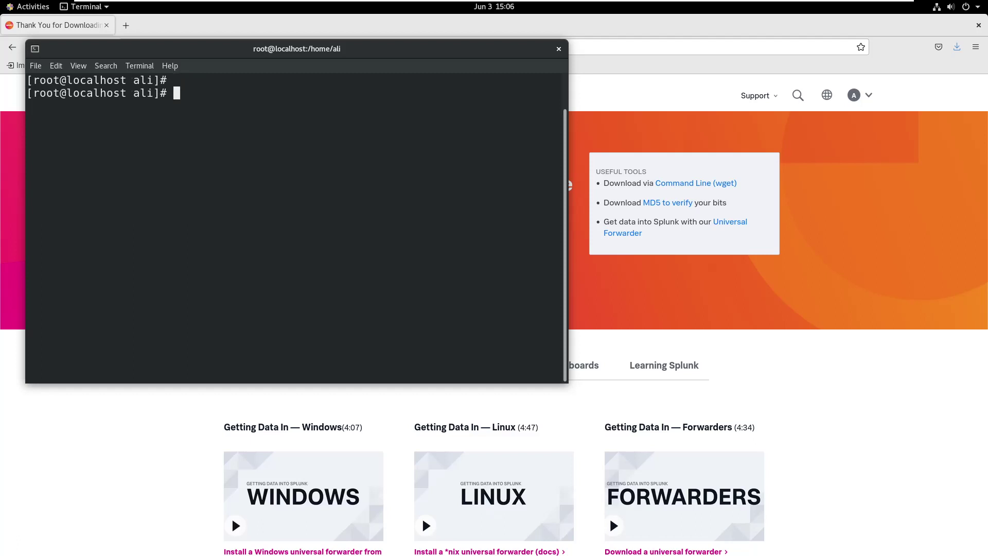
Confirm CentOS Stream release 8 via cat /etc/centos-release, then close the terminal
type("cat /e")
type("tc/cent")
key("Tab")
key("Return")
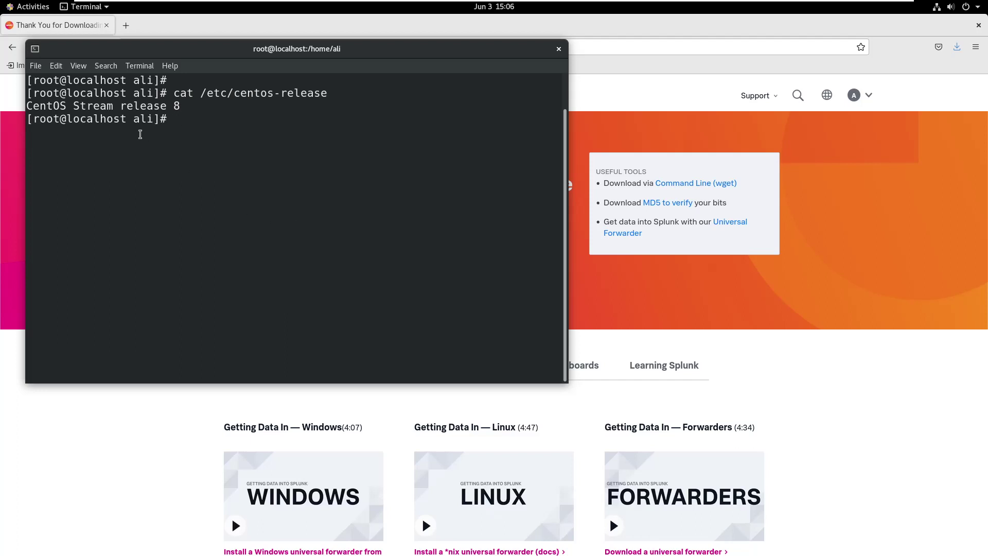
left_click_drag(191, 104, 134, 105)
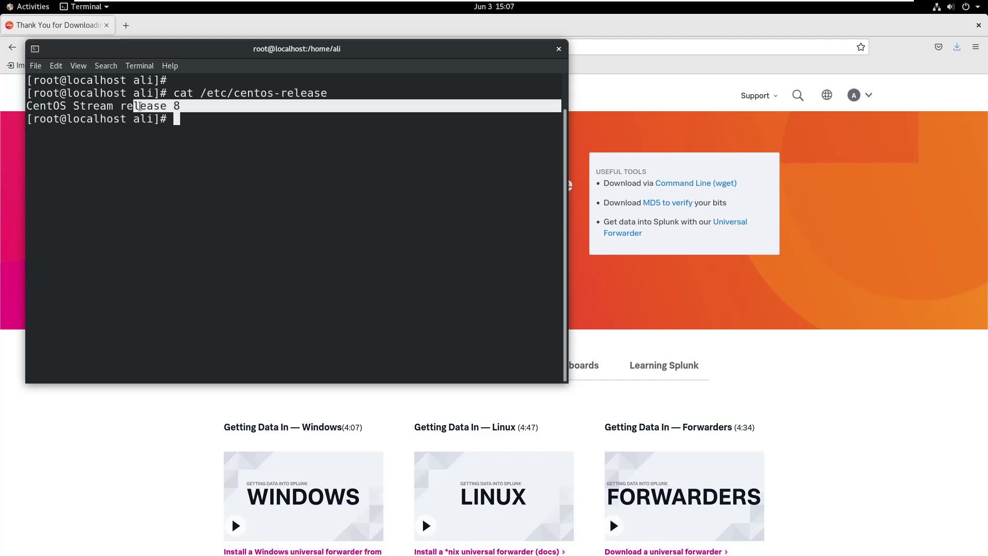
left_click(559, 50)
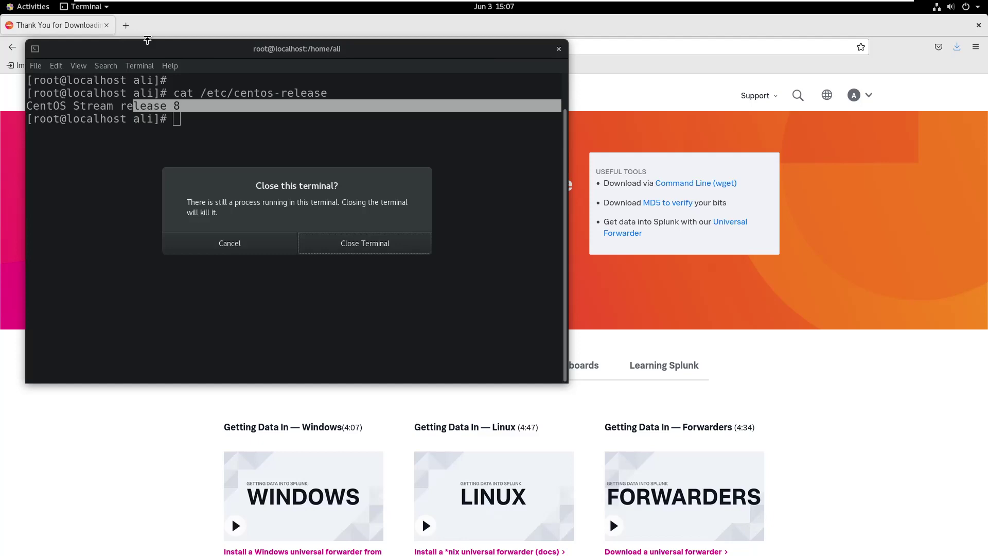
left_click(364, 242)
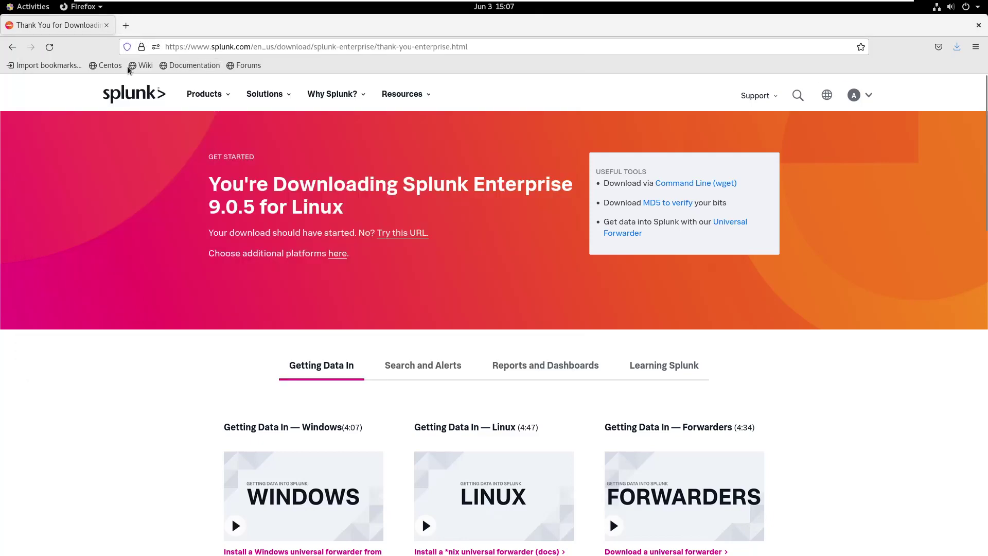
Go from the Splunk home page through Free Splunk to the Cloud Platform Trial page
left_click(125, 100)
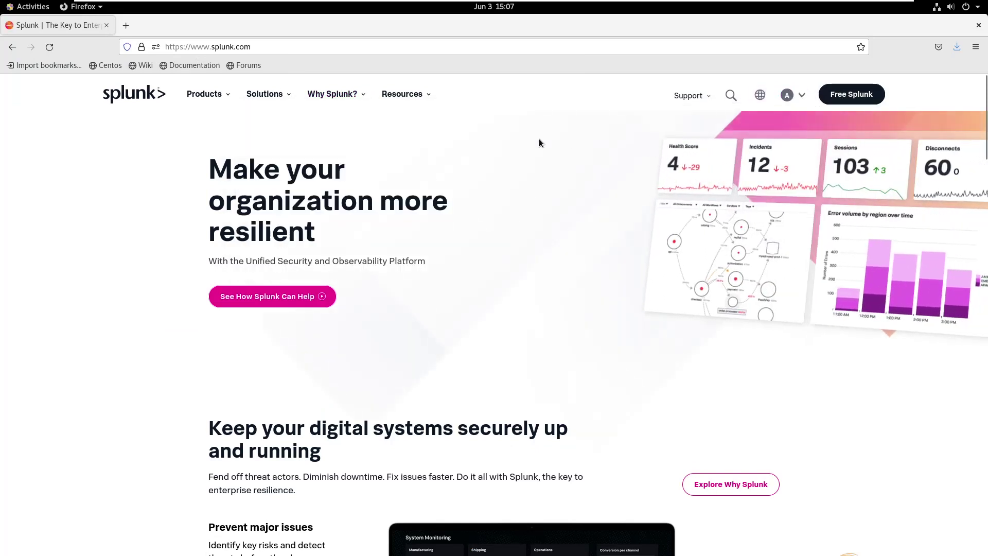
left_click(866, 93)
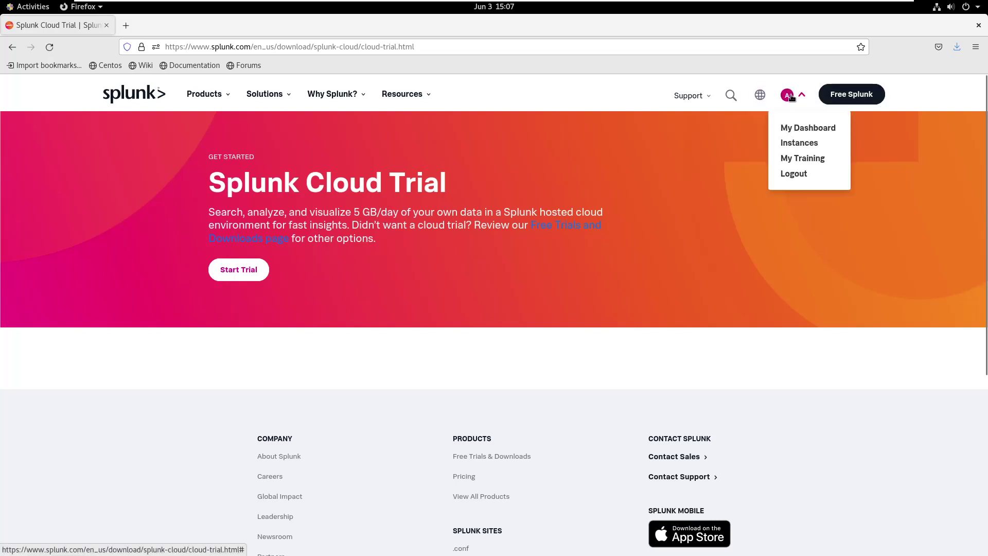
left_click(792, 159)
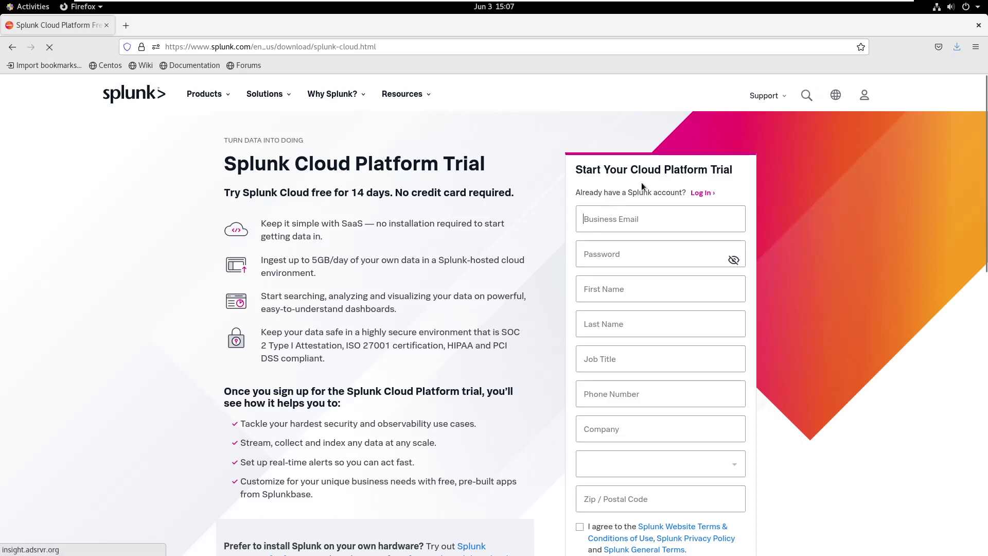
Look over the trial registration form fields, leaving them unfilled
left_click(604, 226)
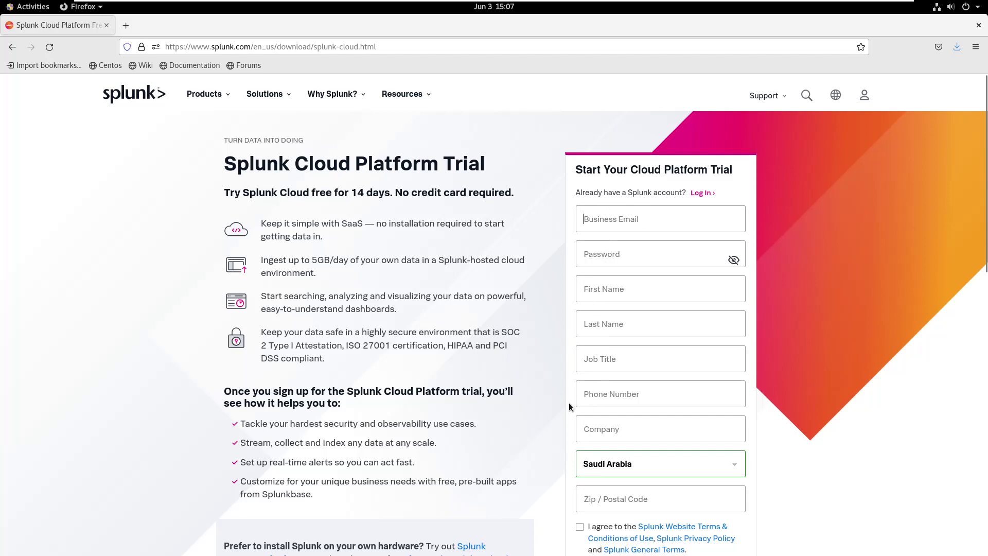
left_click(553, 405)
scroll(569, 422, "down", 1)
scroll(570, 422, "down", 1)
scroll(570, 422, "down", 1)
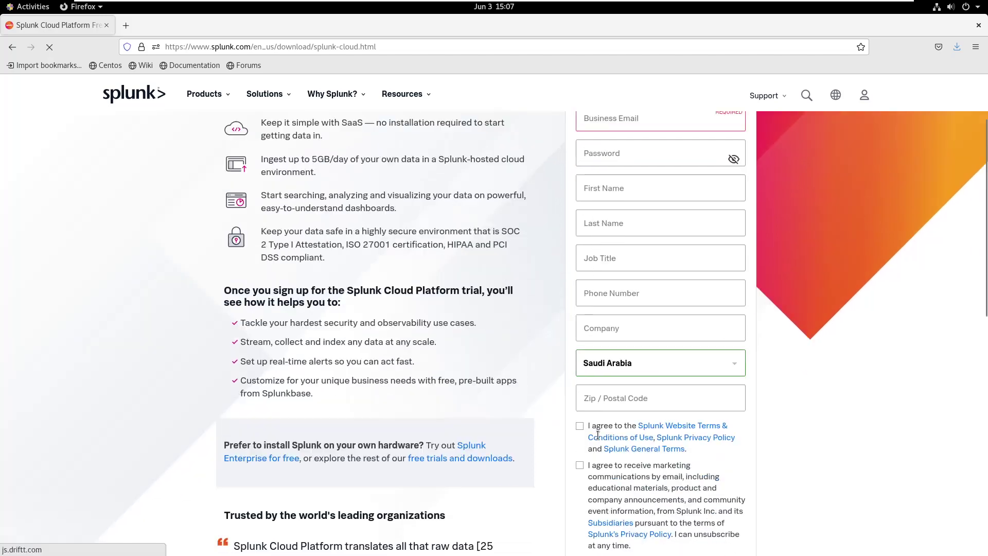
scroll(570, 422, "down", 2)
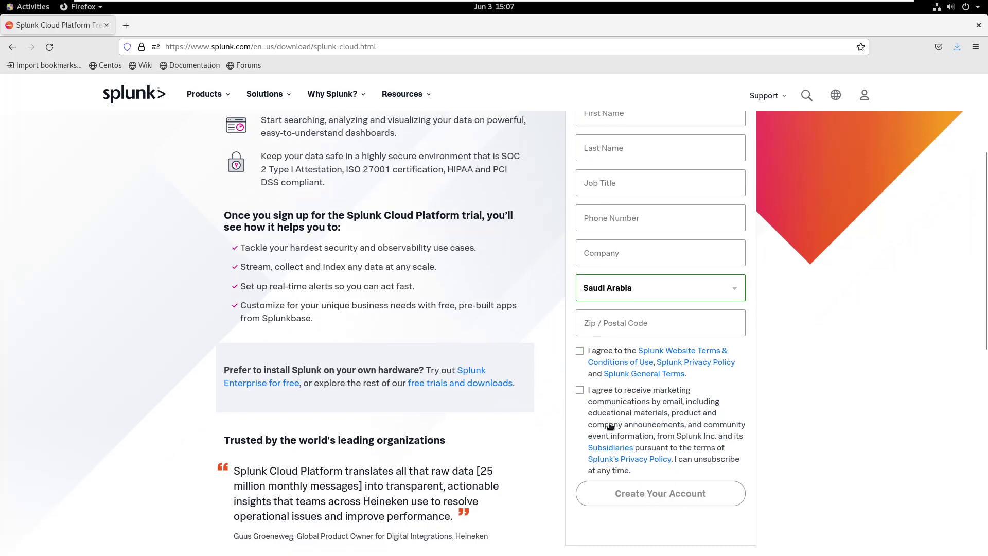
scroll(507, 303, "up", 5)
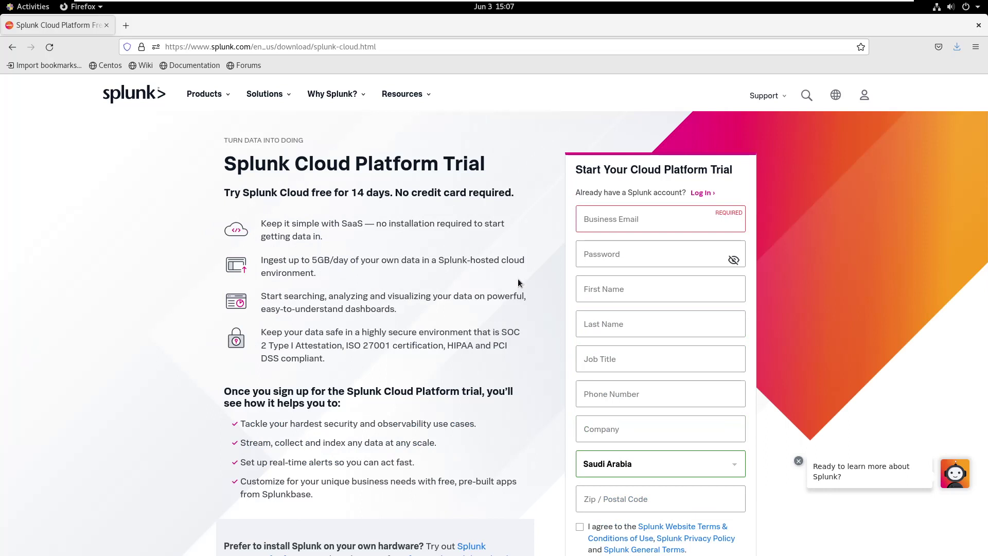
Log in to the Splunk account with its username and password
left_click(700, 201)
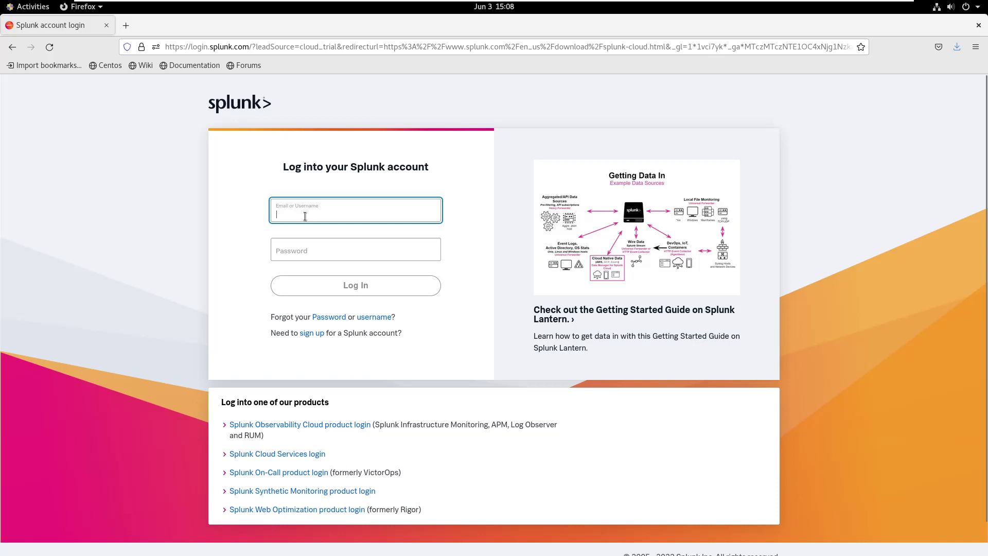
type("accessmsc")
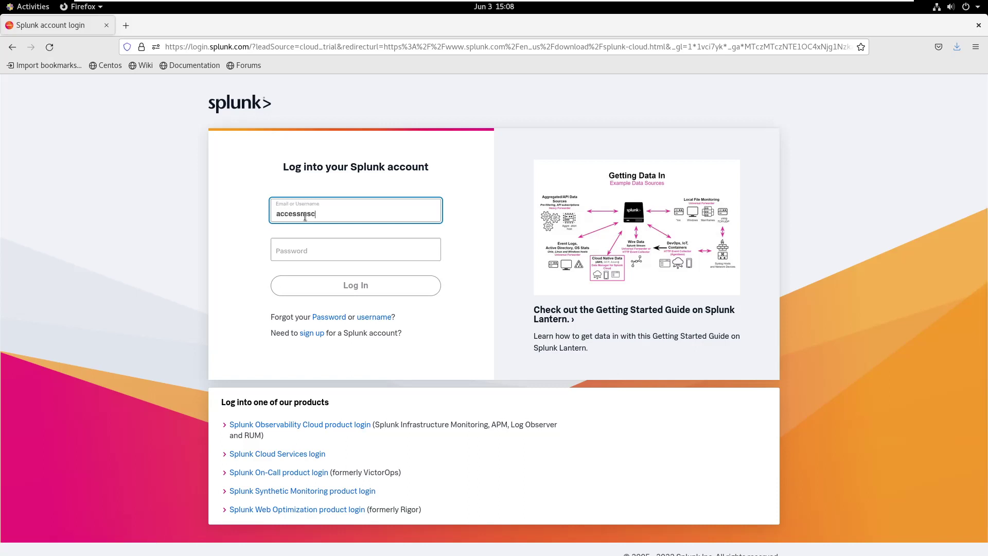
key("Tab")
type("•")
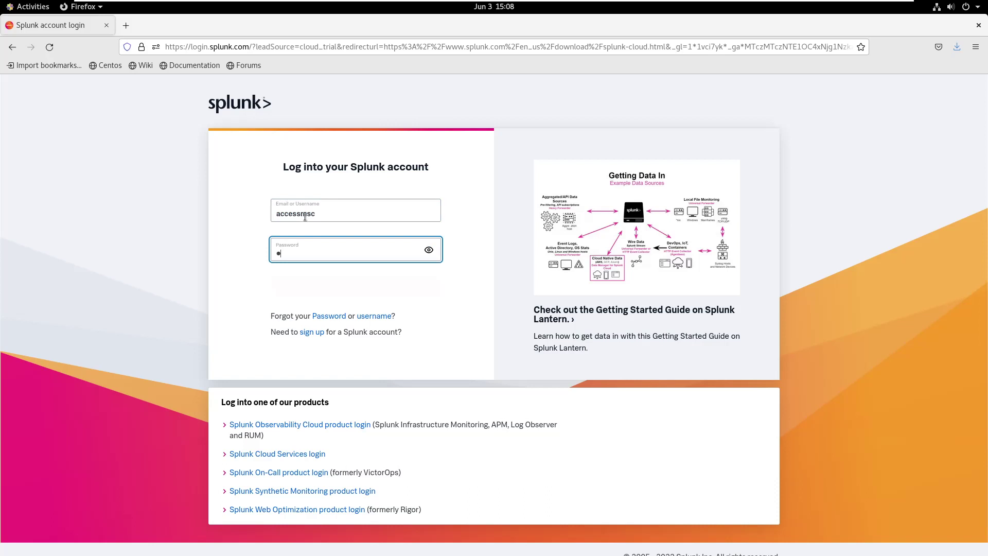
type("••••")
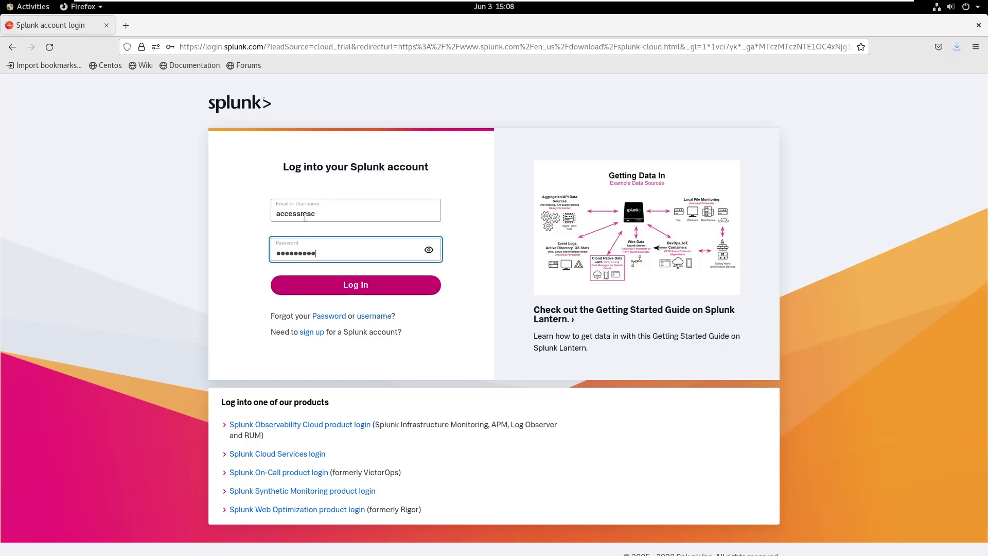
left_click(359, 289)
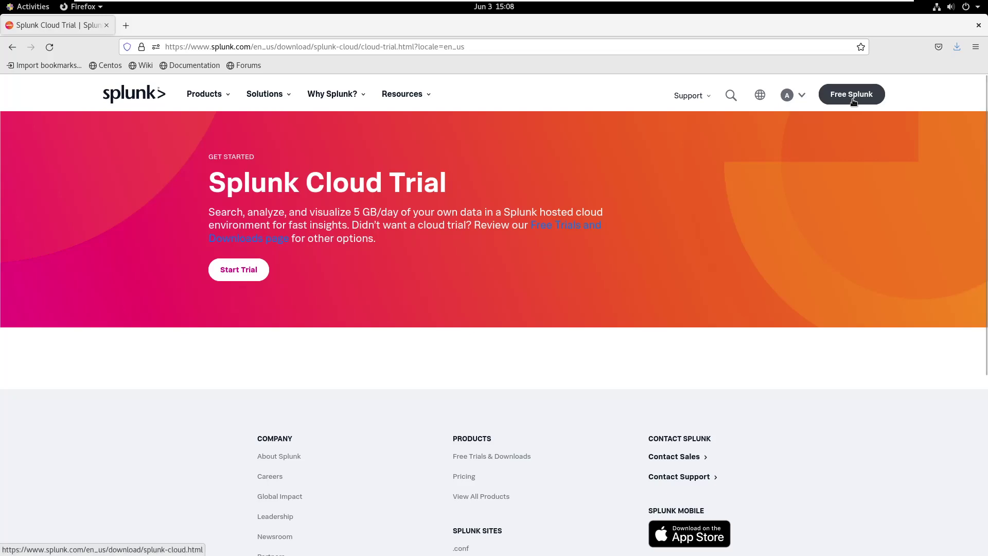
Open the Splunk Enterprise download page, noting its 60-day trial
left_click(199, 95)
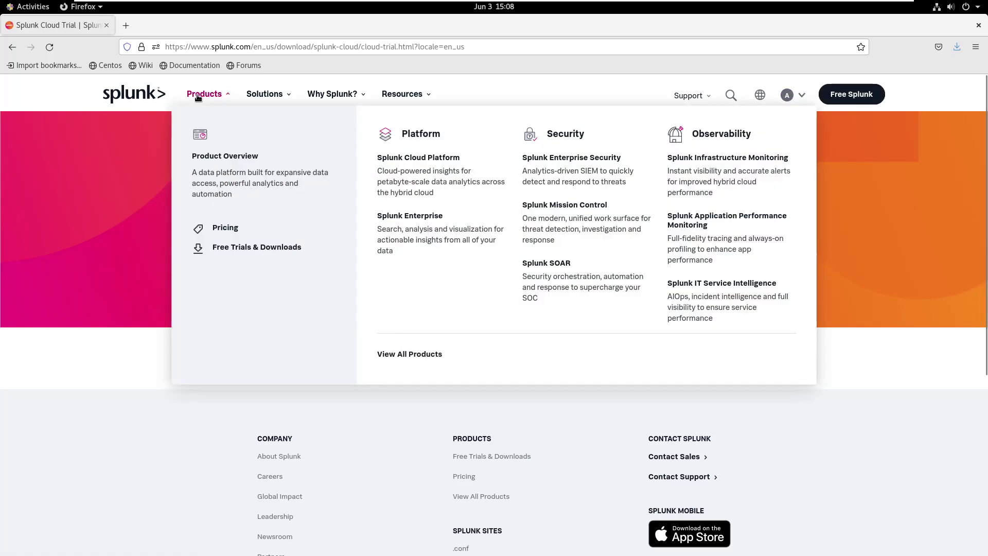
left_click(396, 220)
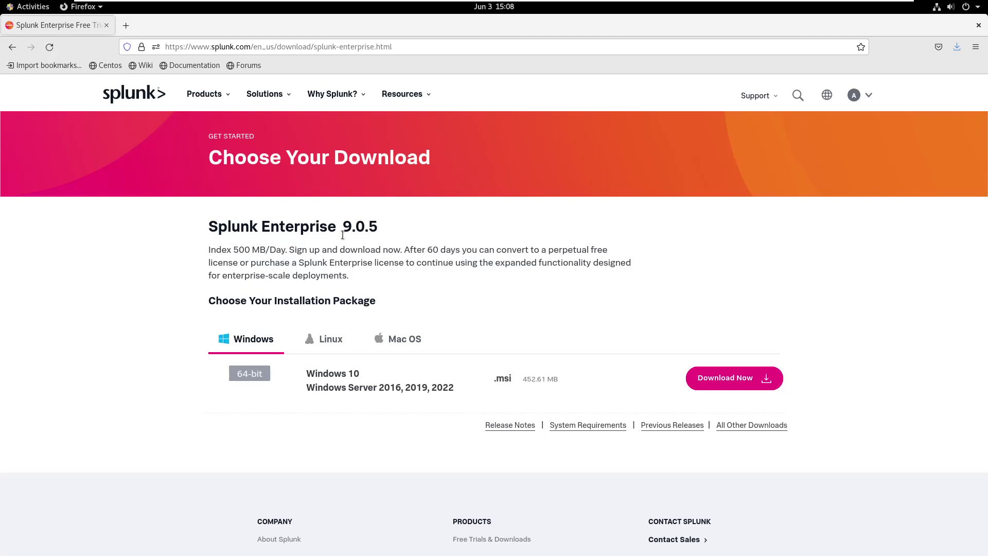
left_click_drag(407, 249, 493, 250)
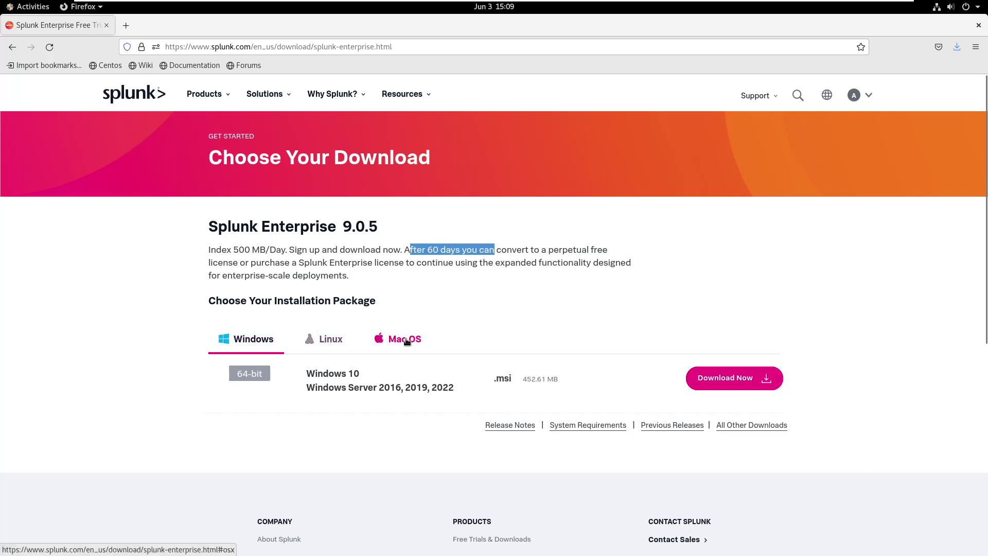
Download the Linux .tgz package of Splunk Enterprise 9.0.5
left_click(333, 344)
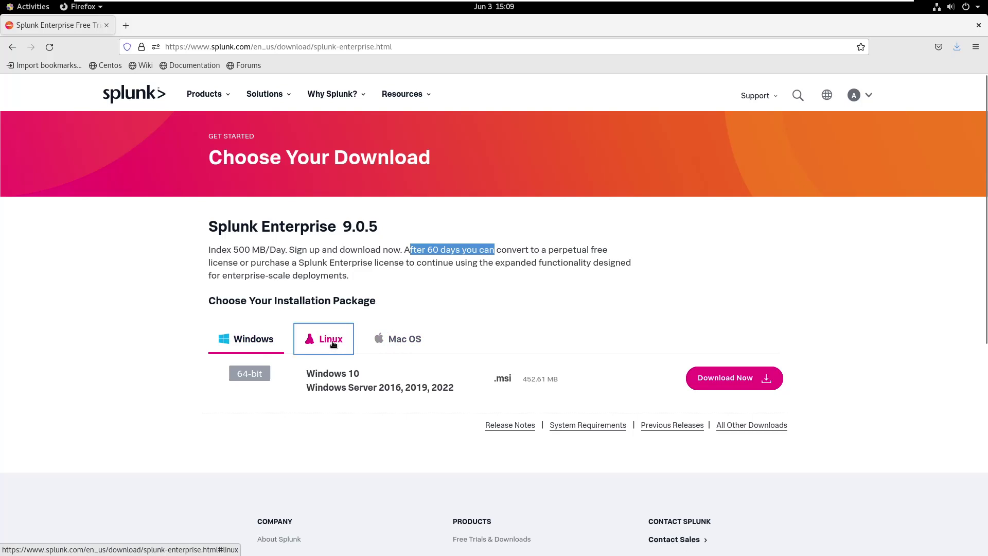
scroll(349, 381, "down", 2)
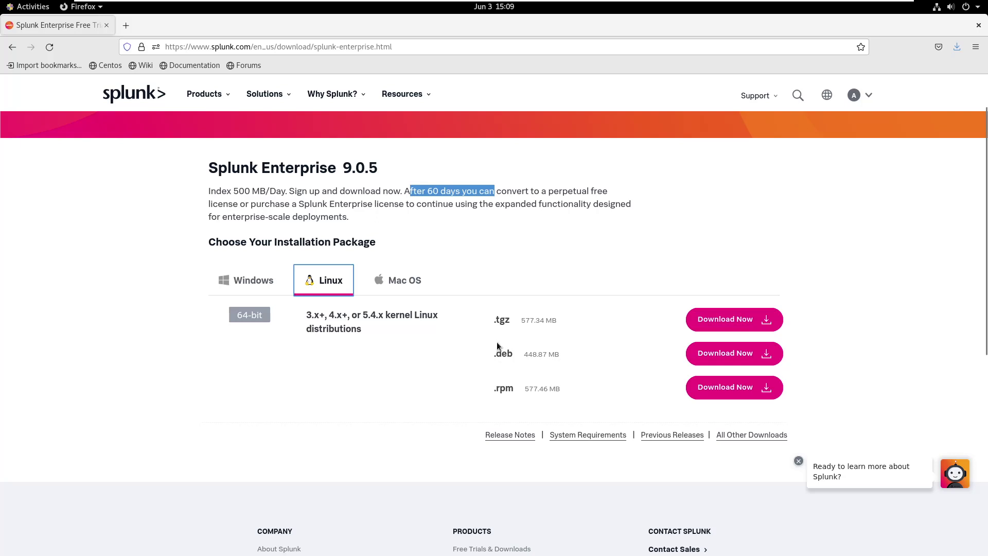
left_click_drag(499, 322, 519, 321)
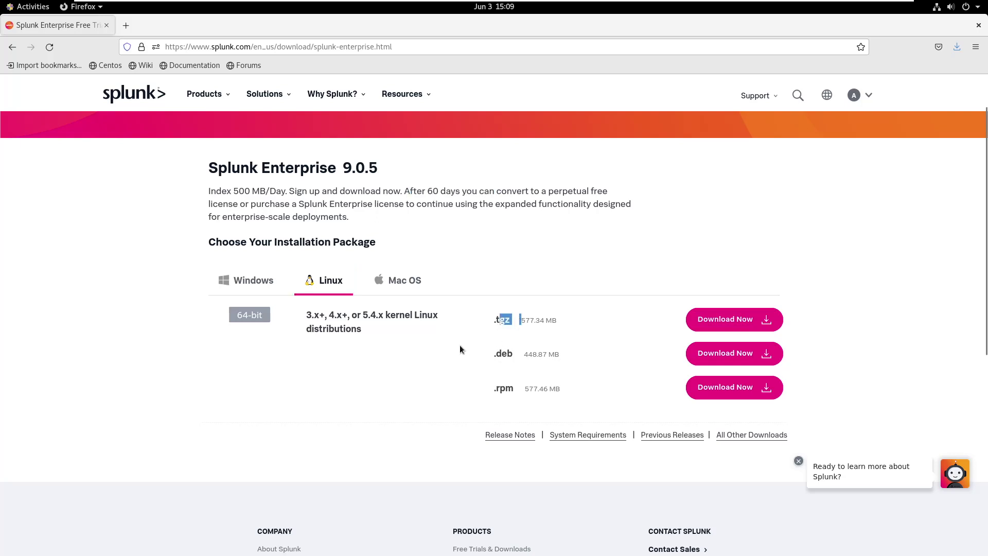
left_click(719, 323)
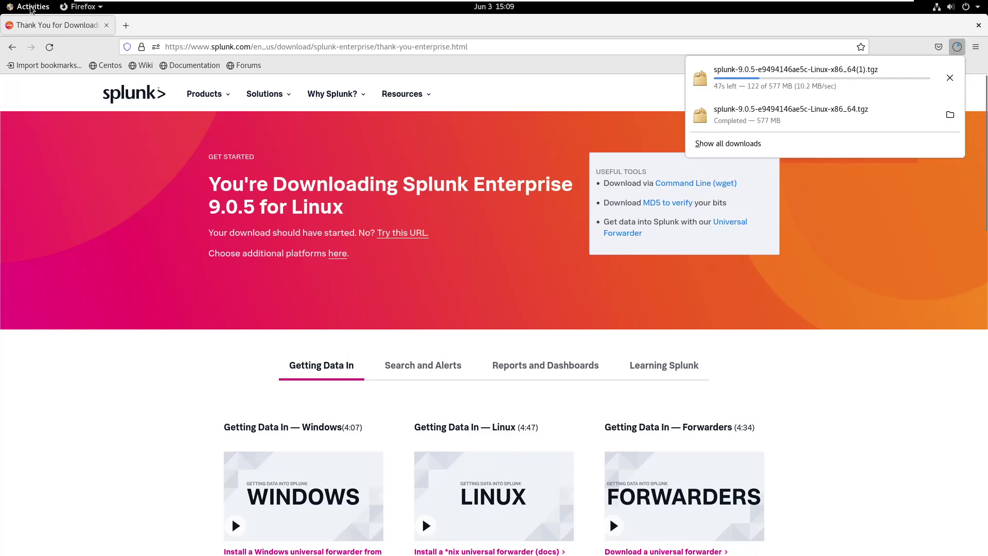
left_click(32, 7)
Open a terminal with larger text and change into /home/<user>/Downloads
left_click(25, 363)
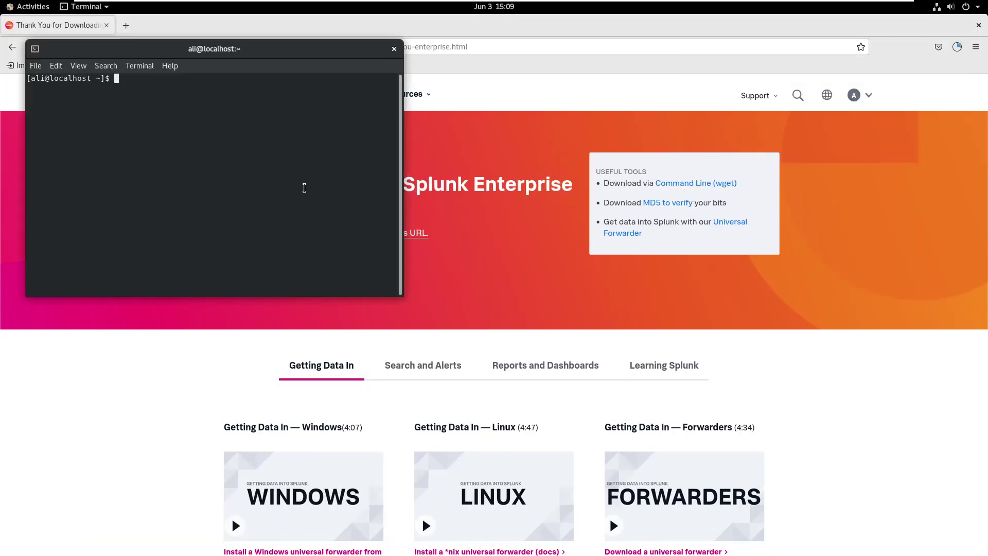
key("ctrl+plus")
key("ctrl+plus")
key("ctrl+plus")
type("c")
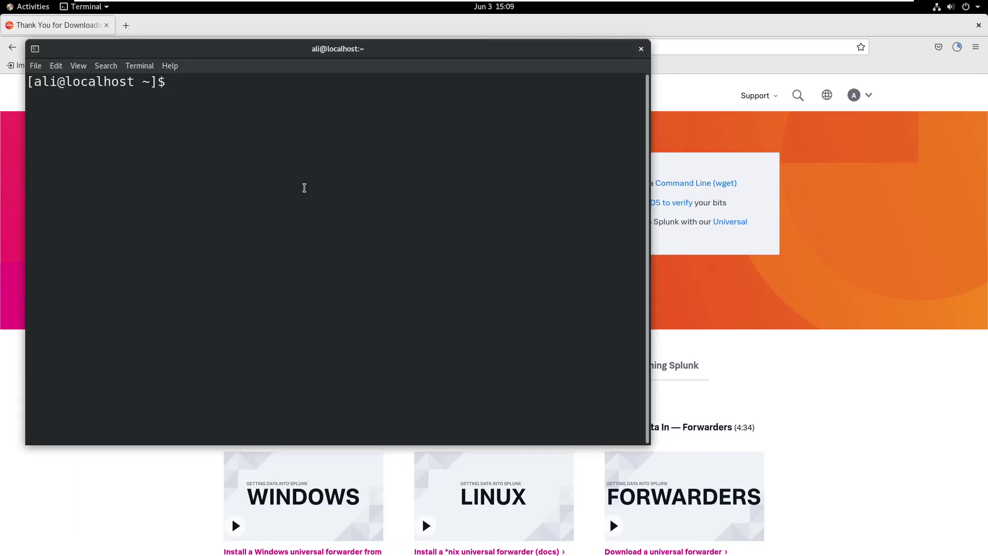
type("d ")
type("/")
type("ho")
key("Tab")
type("u")
type("s")
key("BackSpace")
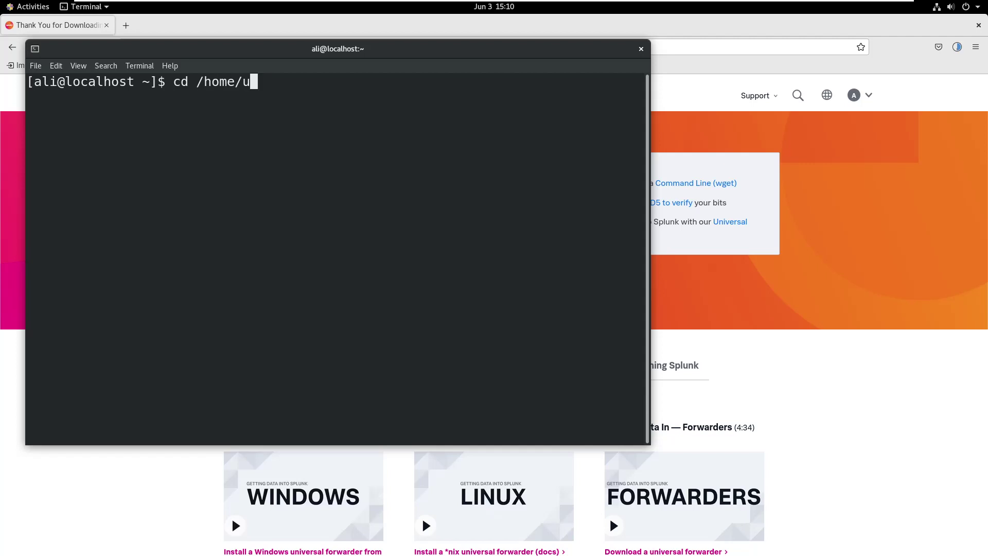
type("s")
type("e")
key("BackSpace")
key("BackSpace")
key("BackSpace")
type("a")
key("Tab")
type("D")
type("ow")
key("Tab")
key("Return")
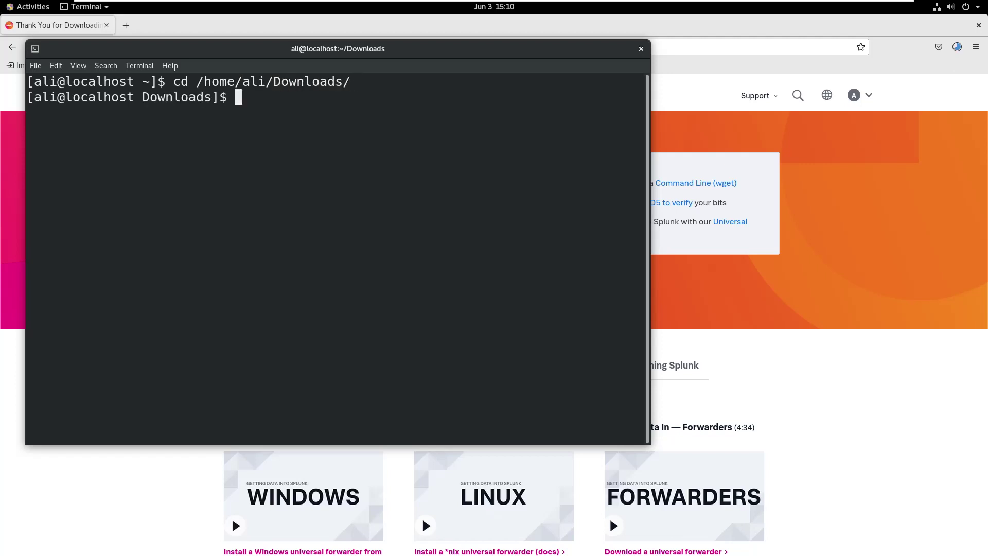
List the downloaded Splunk archives and begin a tar -xvzf command on one
type("ls")
key("Return")
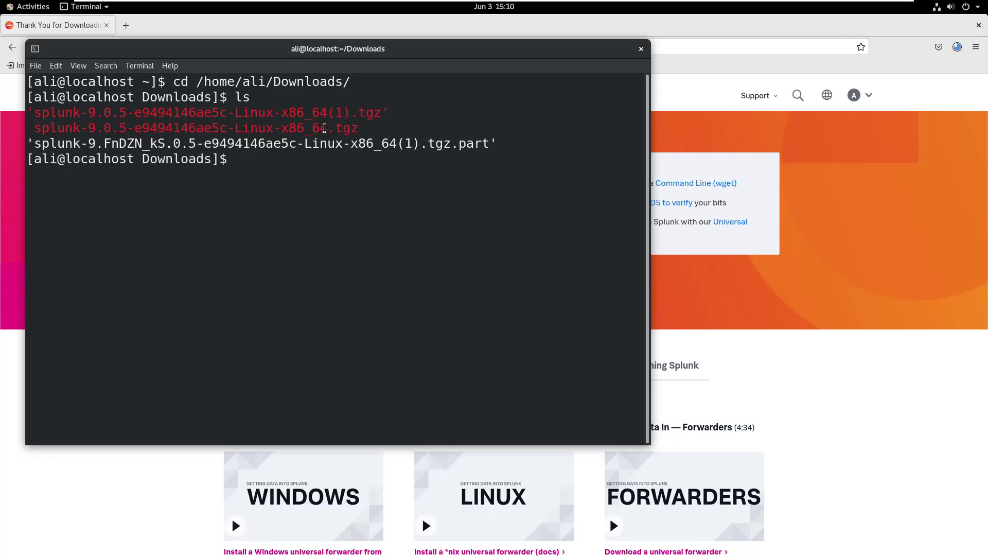
left_click_drag(326, 128, 289, 129)
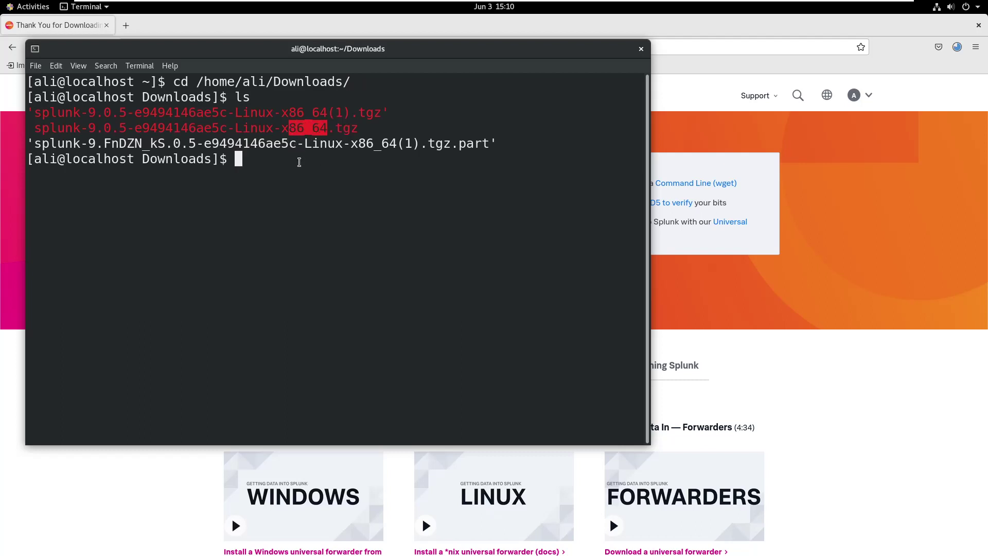
left_click(283, 160)
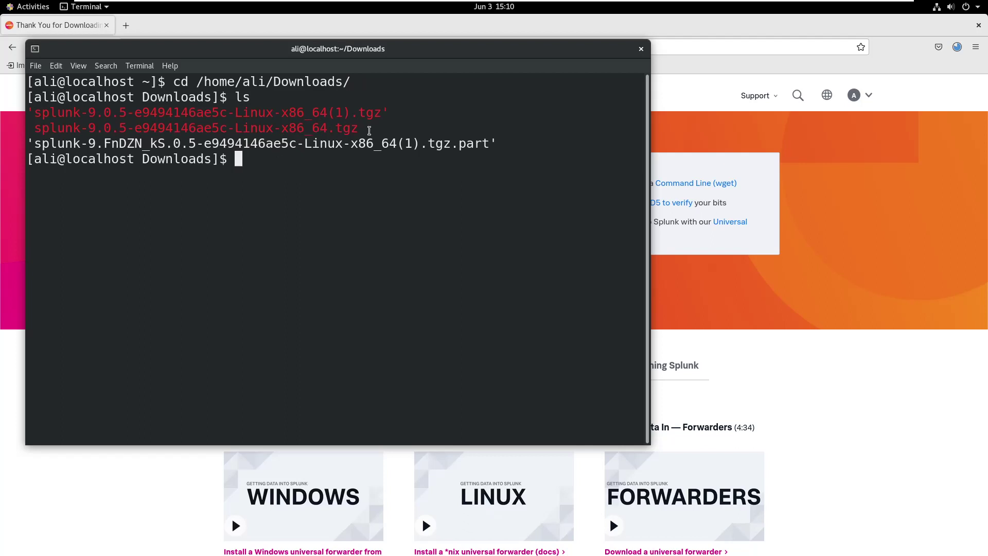
left_click_drag(370, 129, 80, 128)
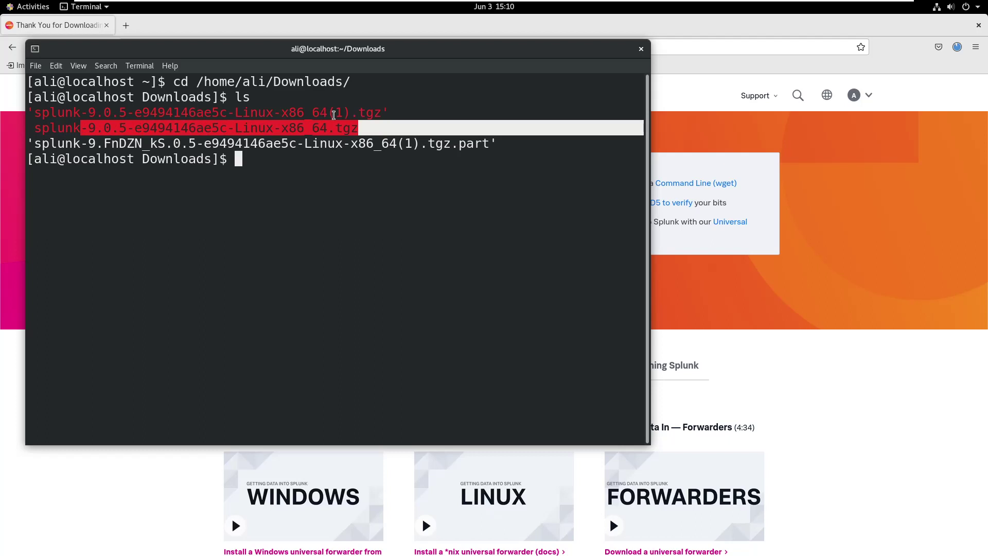
left_click(297, 159)
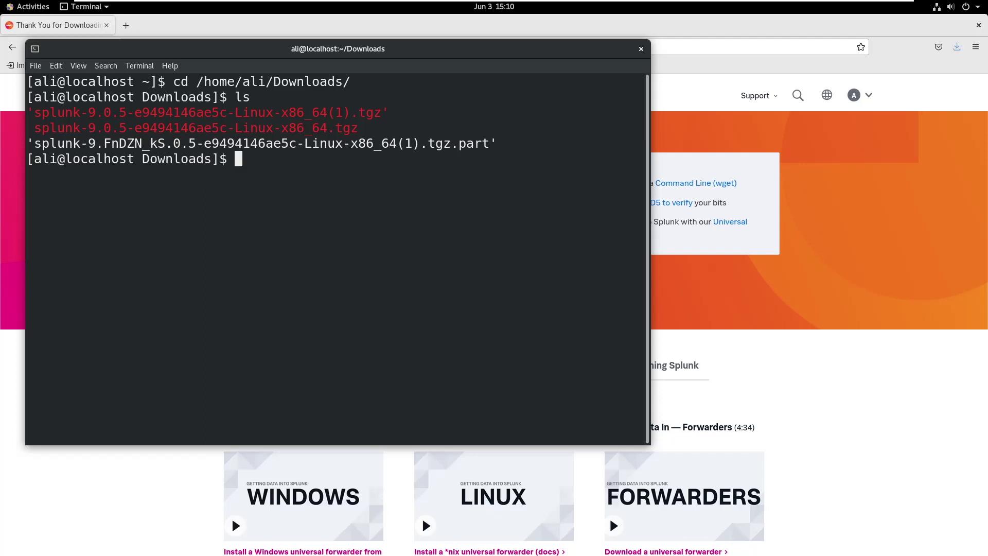
type("tar")
type(" -")
type("xv")
type("zf s")
type("p")
Extract the Splunk .tgz archive with tar -xvzf
key("Tab")
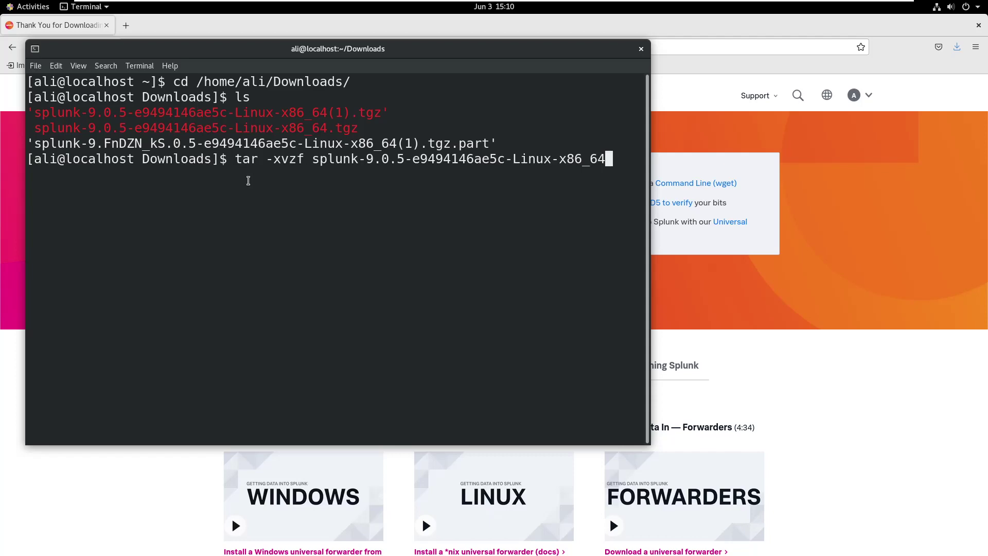
type(".tgz")
key("Return")
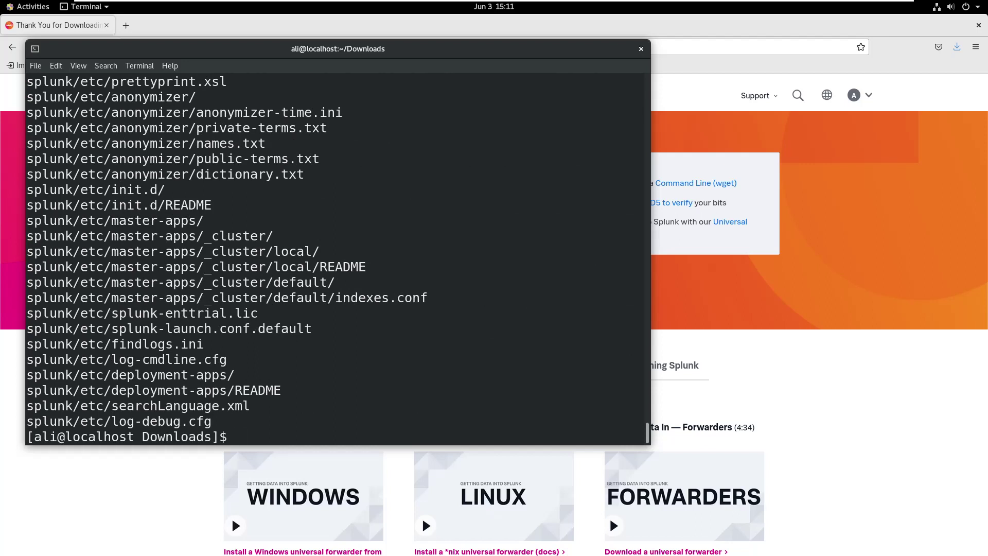
Clear the screen and list Downloads, showing the extracted splunk folder
key("ctrl+l")
type("ls")
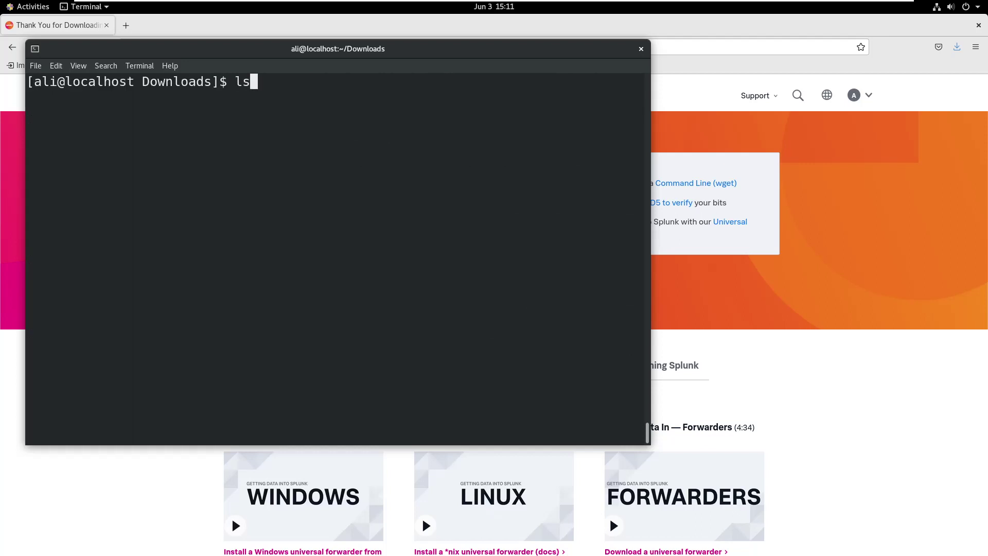
key("Return")
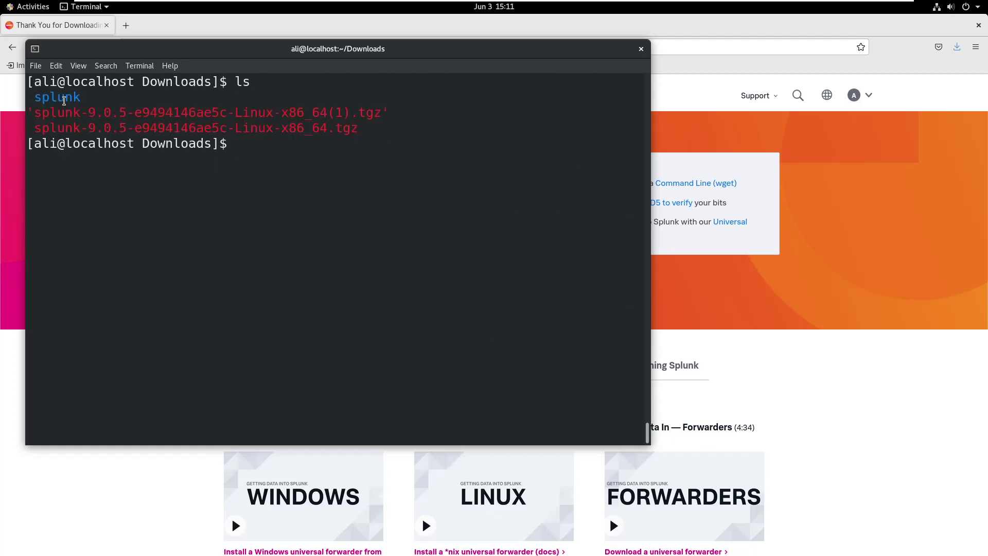
left_click_drag(84, 97, 43, 98)
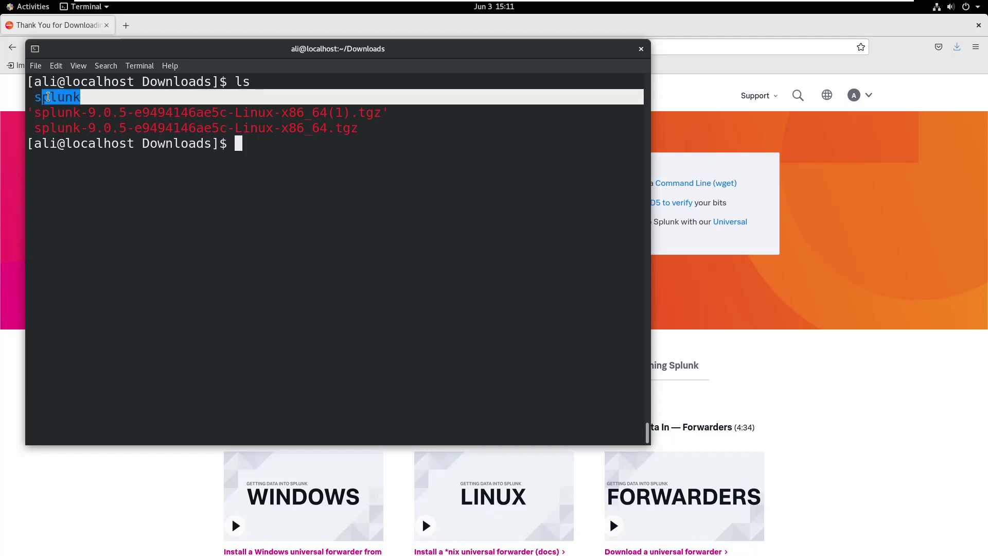
left_click_drag(367, 128, 202, 123)
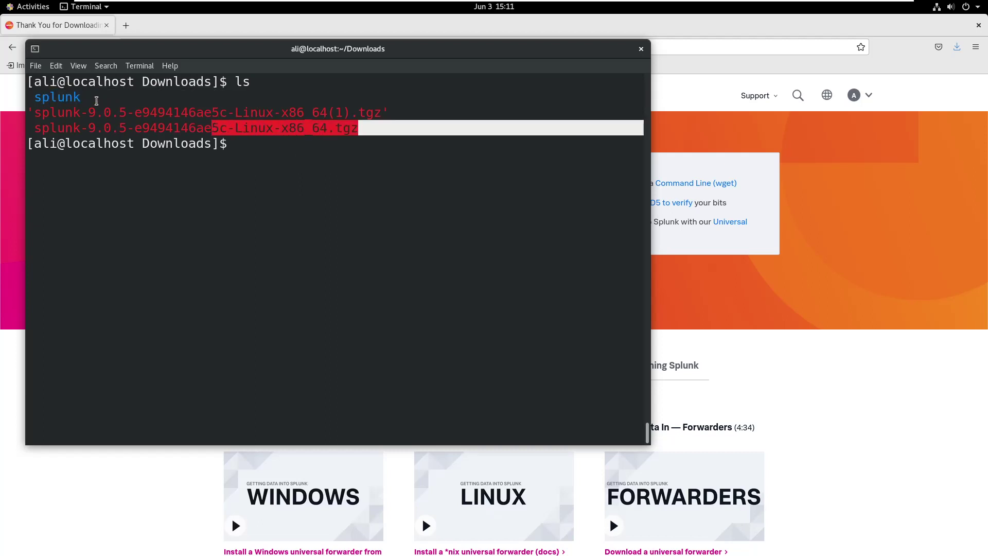
left_click_drag(96, 100, 32, 98)
left_click(247, 145)
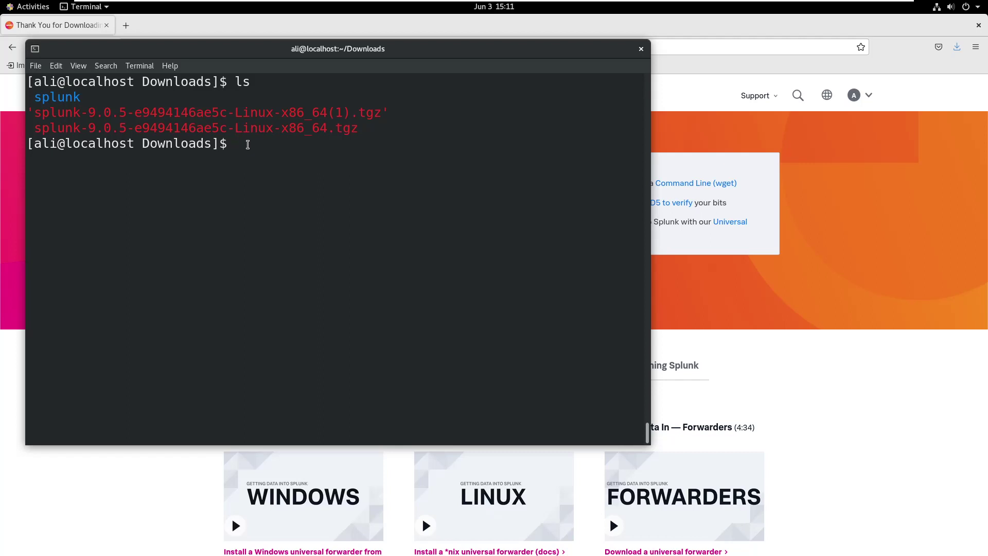
Enter the splunk folder and list its contents
type("c")
type("d ")
type("/s")
type("p")
key("BackSpace")
key("BackSpace")
key("BackSpace")
type("sp")
key("Tab")
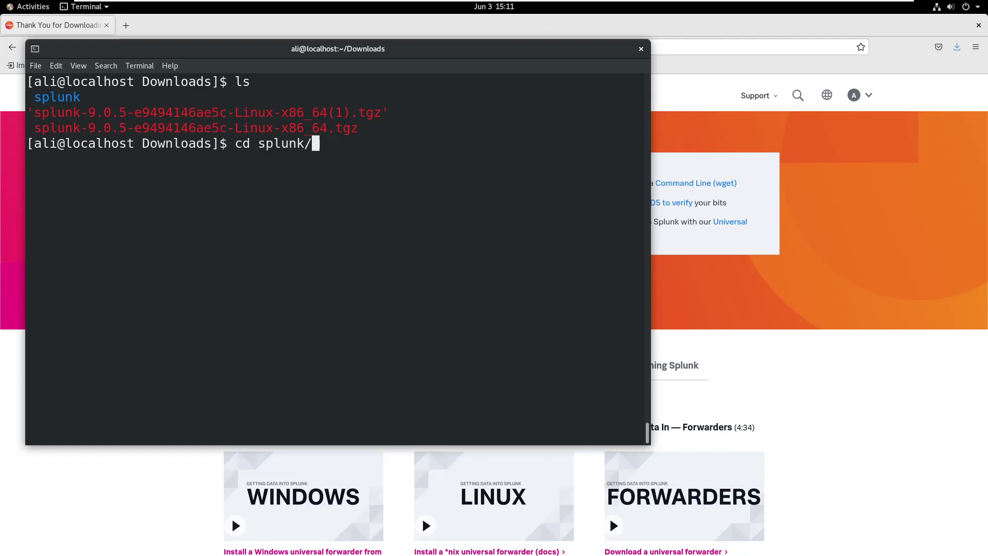
key("Return")
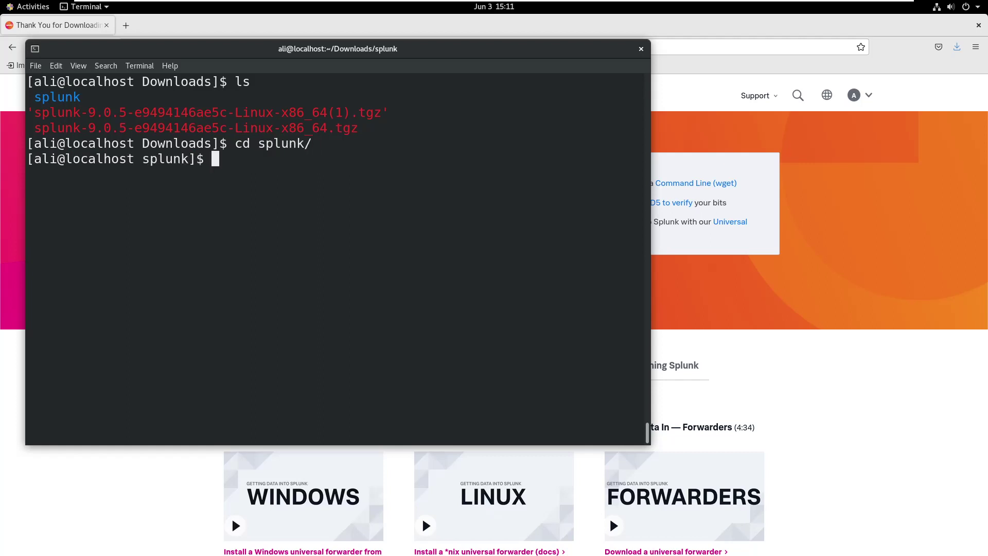
type("ls")
key("Return")
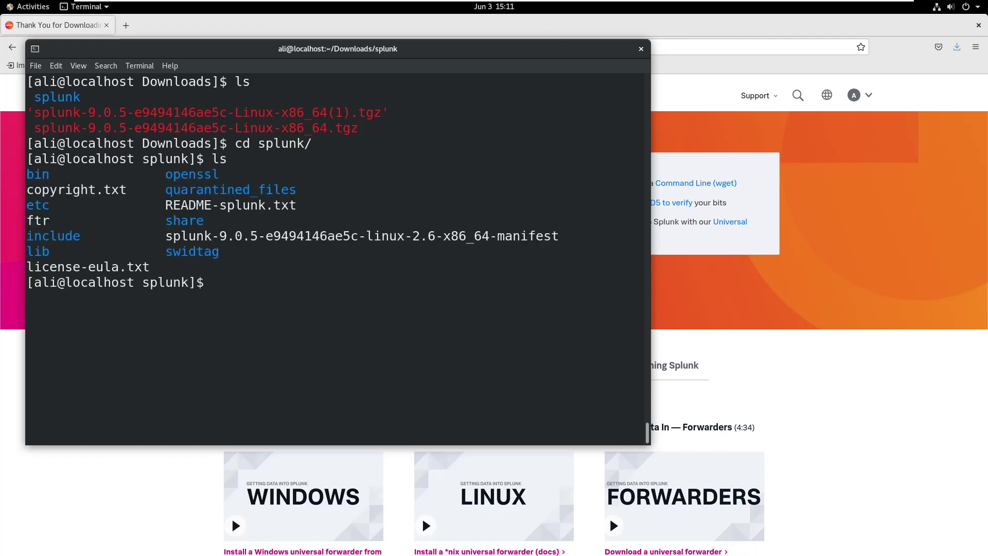
Move into bin and begin typing the splunk start command
type("cd")
type(" bi")
key("Tab")
key("Return")
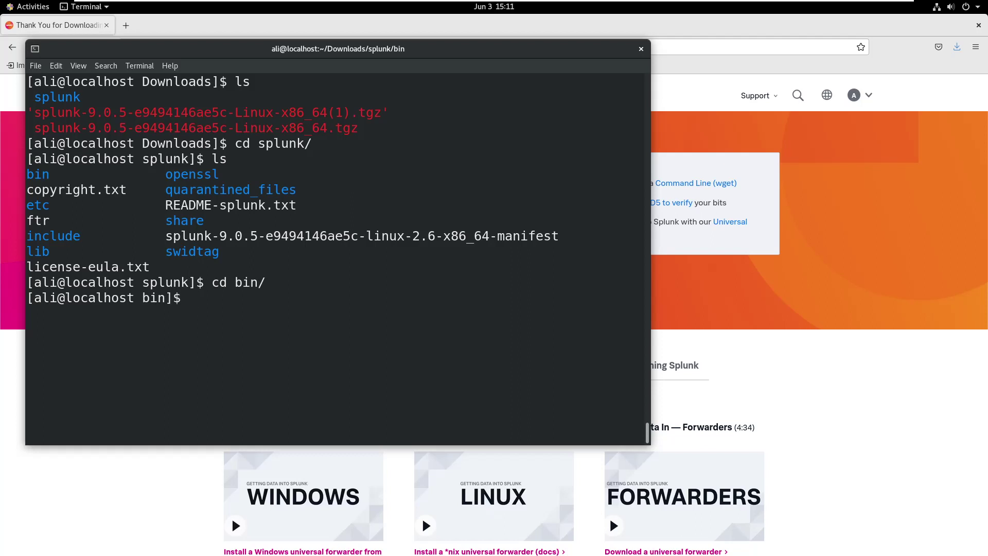
type("/splunk ")
type("stat")
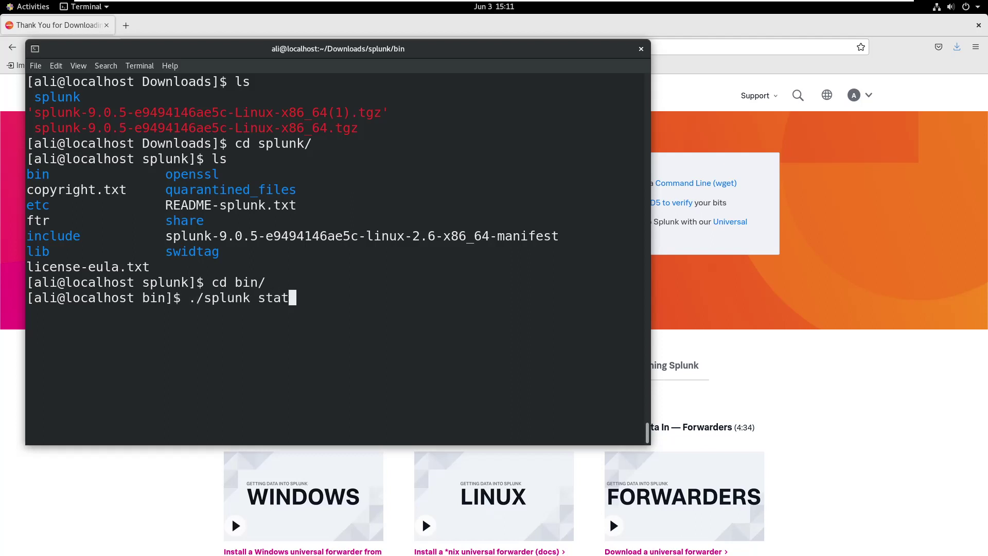
Correct and run ./splunk start, then page through the license terms to the end
key("BackSpace")
type("rt")
key("Return")
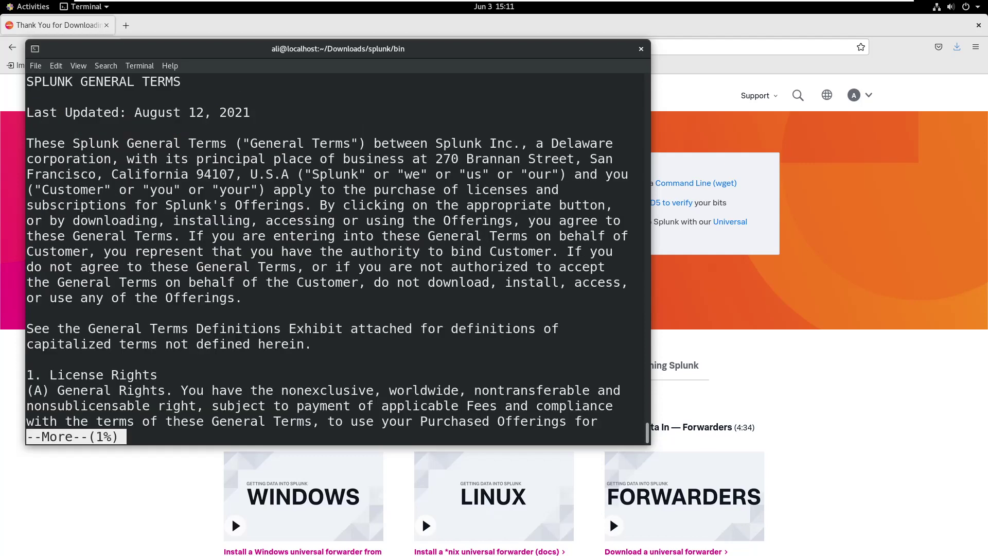
key("space")
key("space")
key("space")
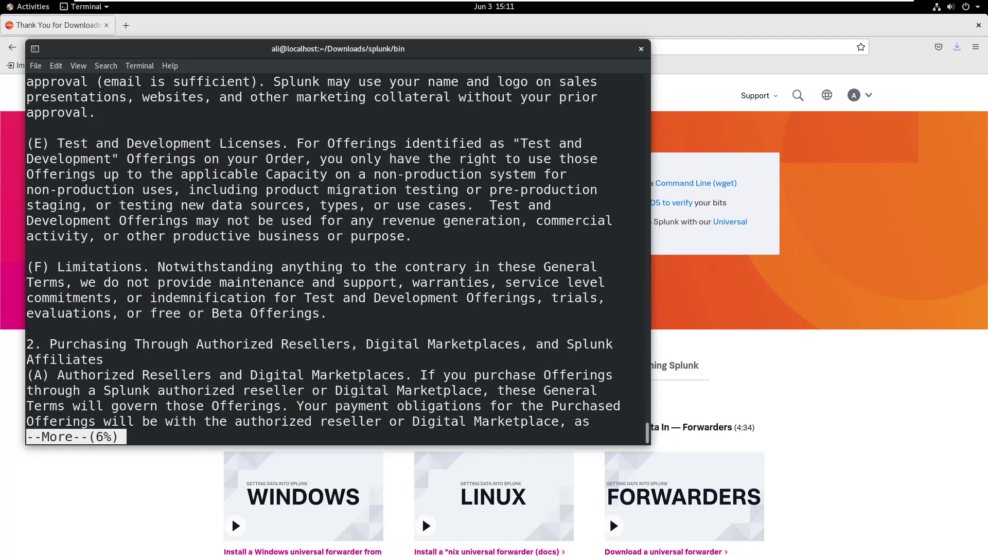
key("space")
key("space")
key("space")
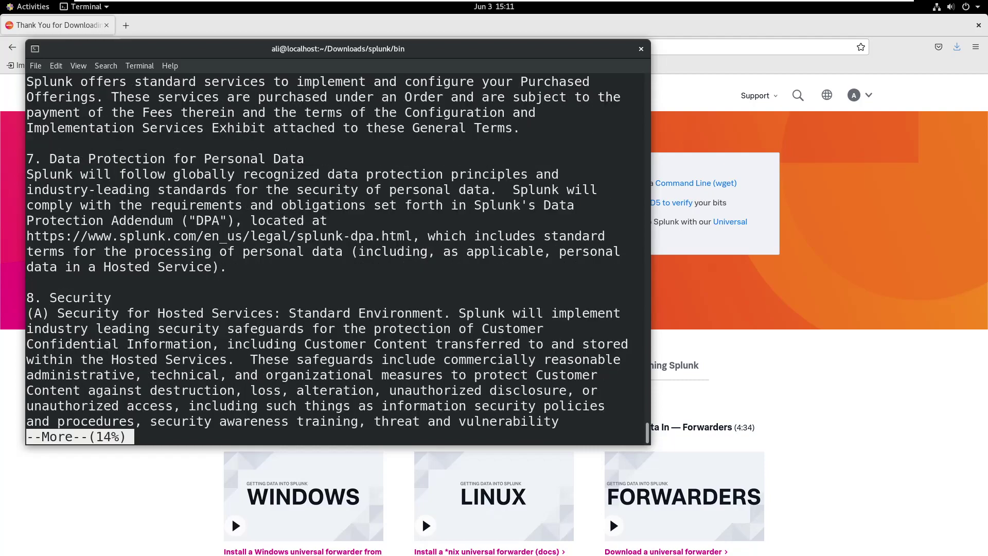
key("space")
key("space")
key("space")
key("space")
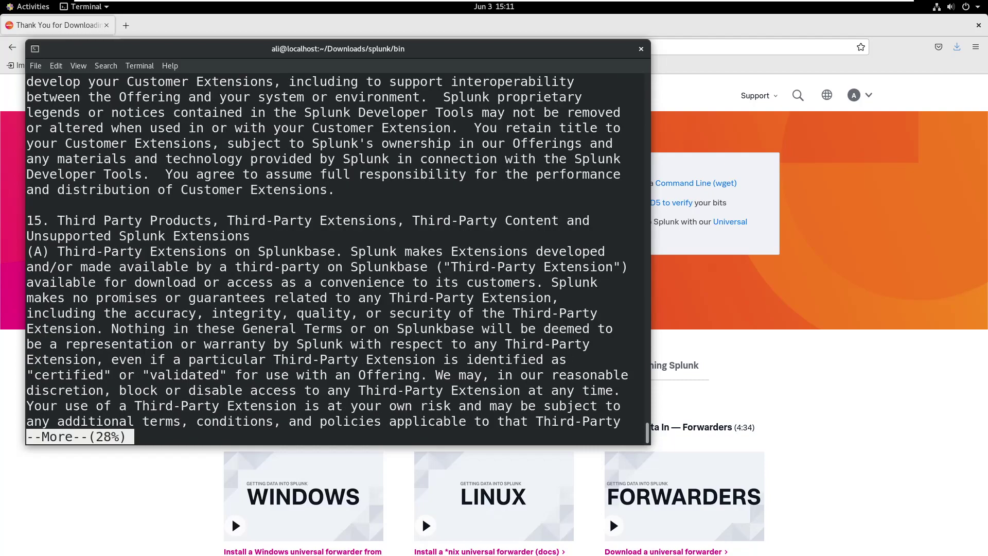
key("space")
key("space")
key("space")
key("space")
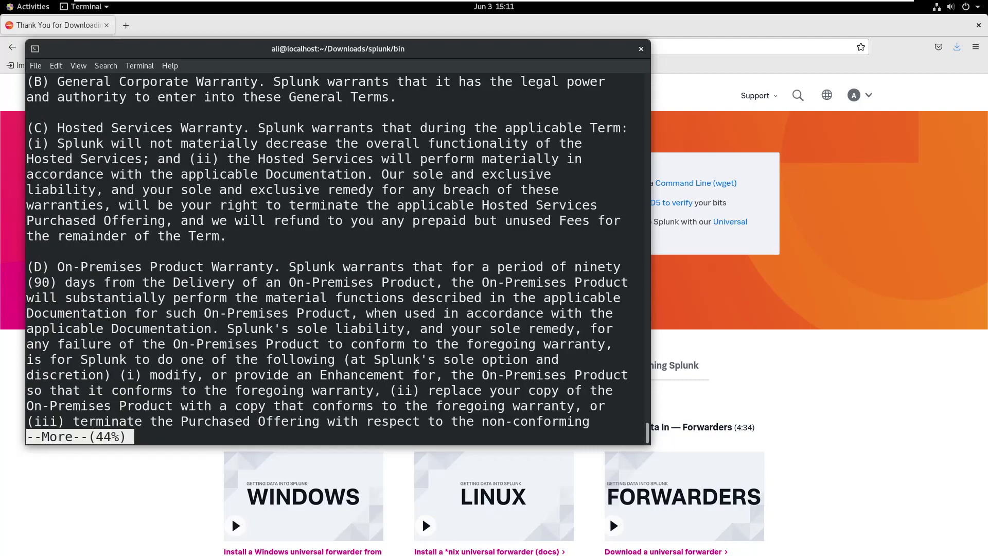
key("space")
key("space")
key("space")
key("space")
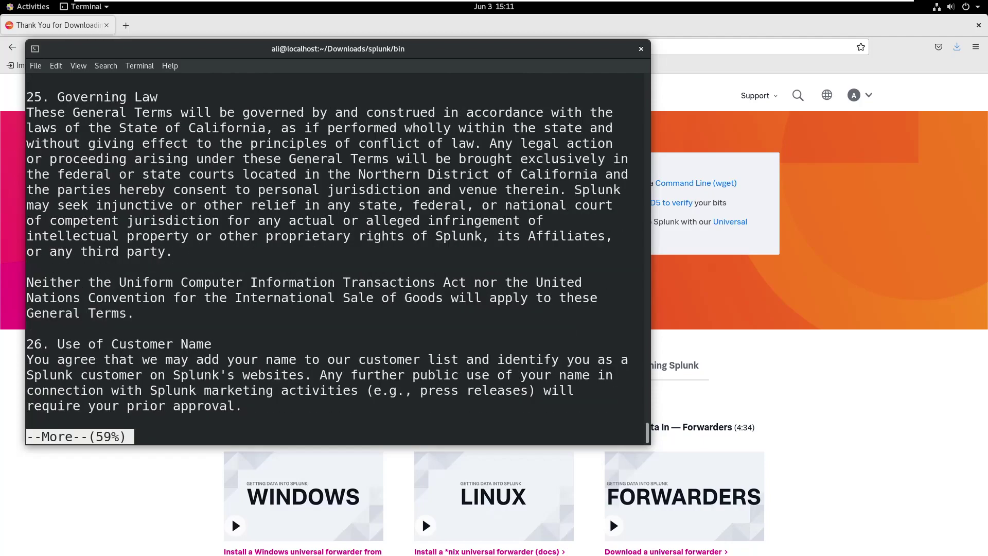
key("space")
key("space")
key("space")
key("space")
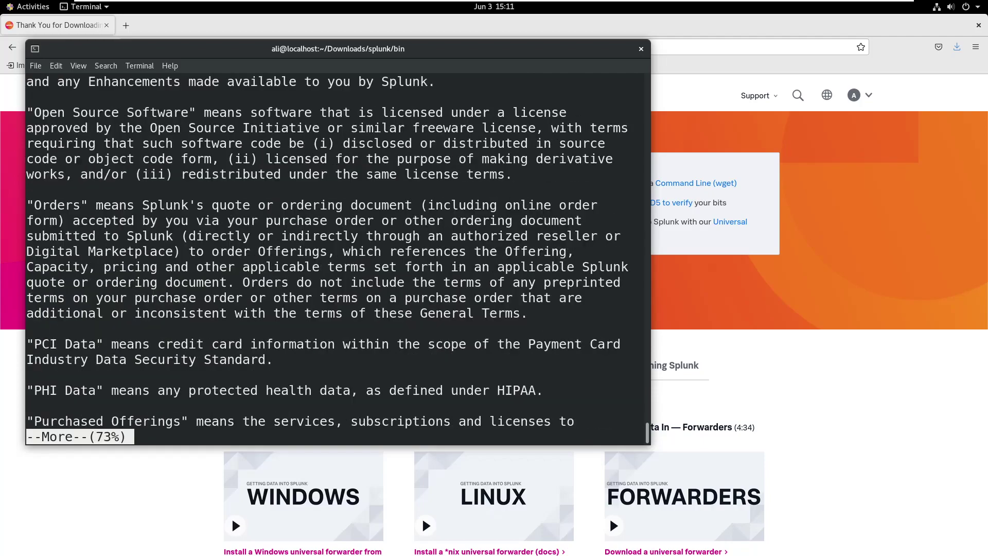
key("space")
key("space")
key("space")
key("space")
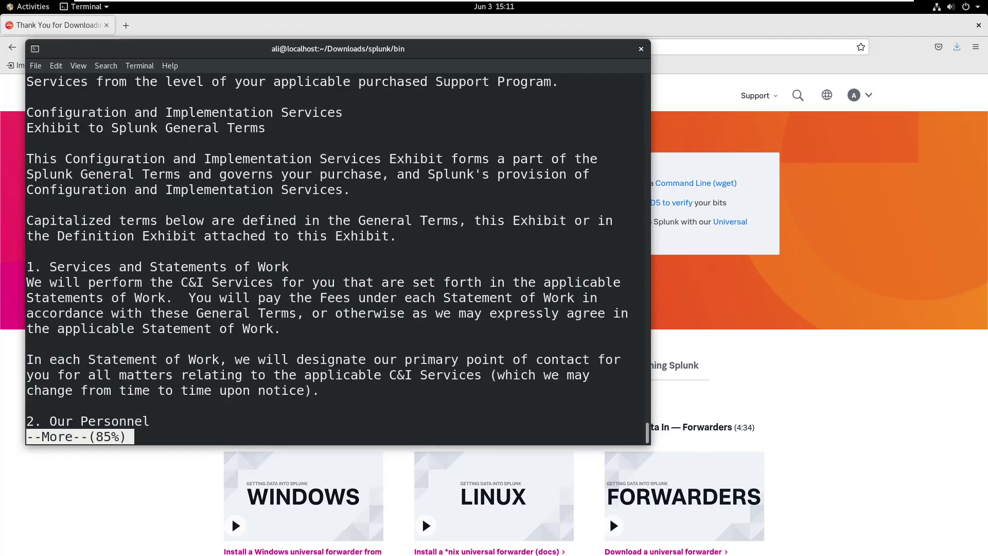
key("space")
key("space")
key("space")
key("space")
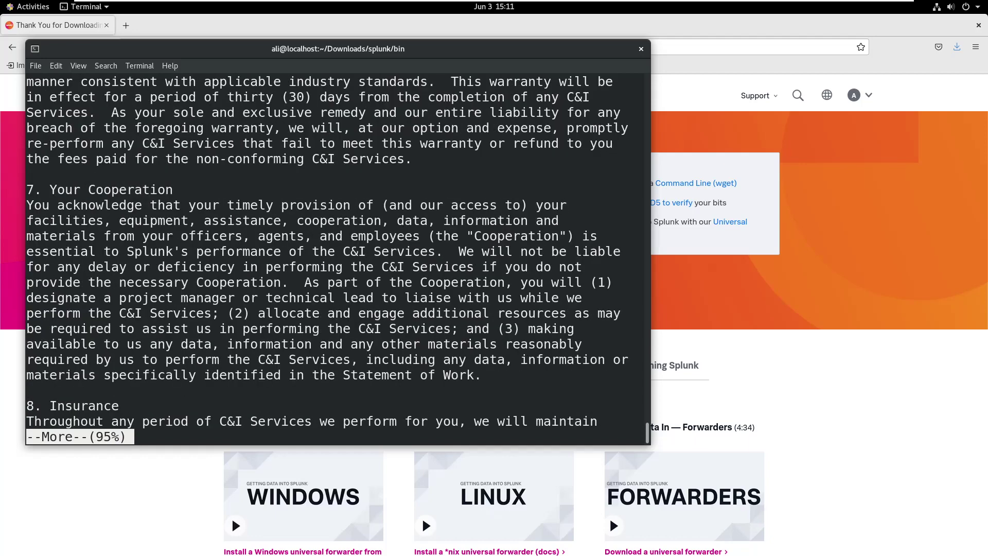
key("space")
key("space")
key("space")
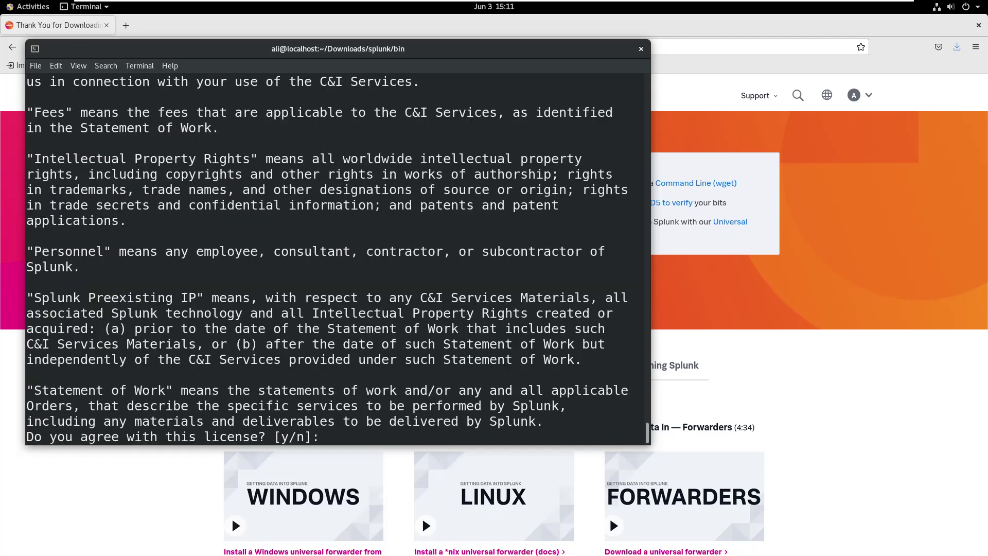
Accept the license with y and create the admin user with a confirmed password
type("y")
key("Return")
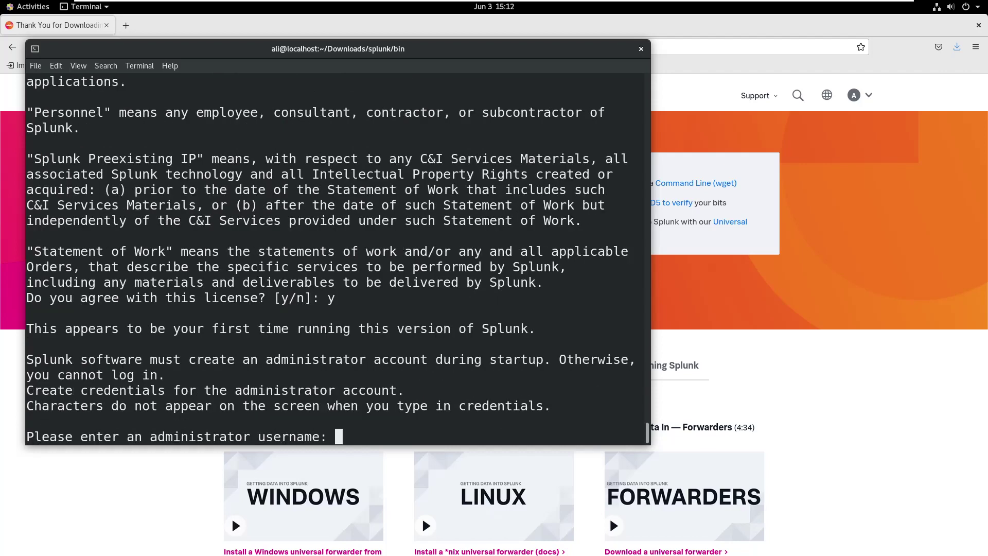
type("admi")
type("n")
key("Return")
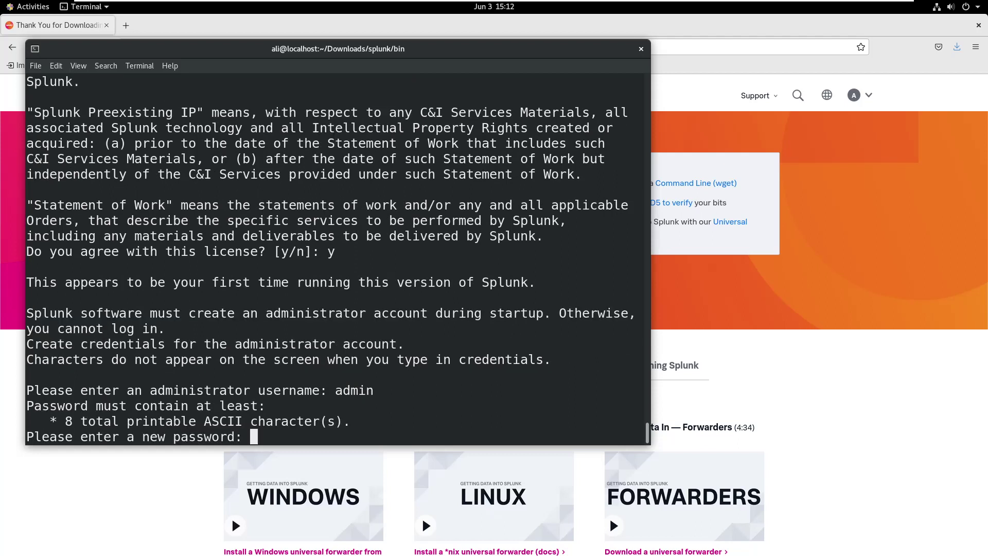
key("Return")
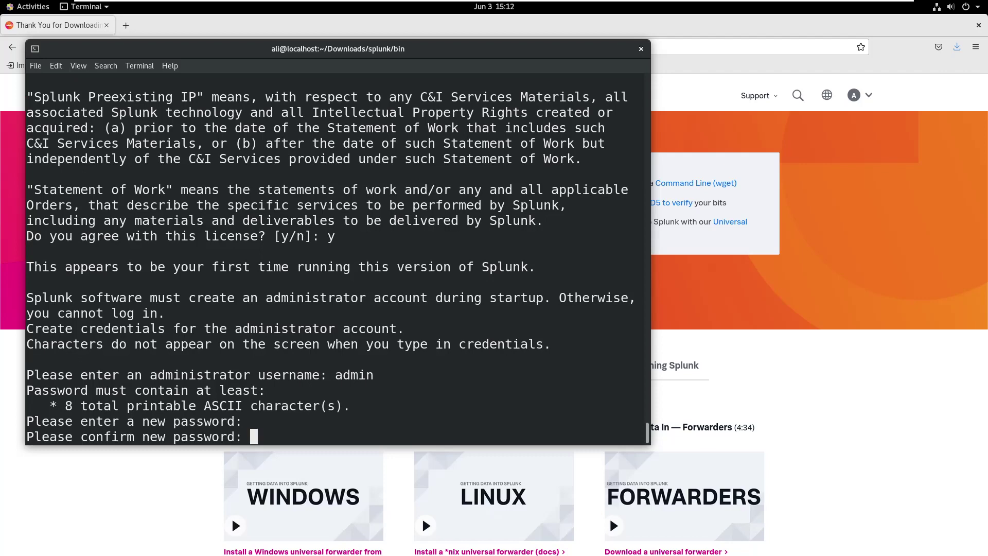
key("Return")
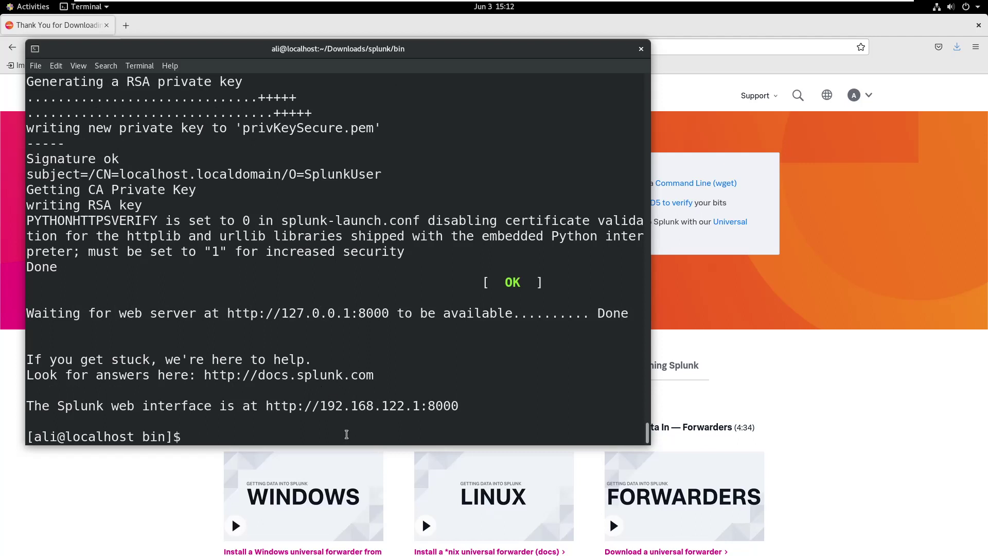
Copy the Splunk web interface link from the terminal into Firefox's address bar
right_click(371, 407)
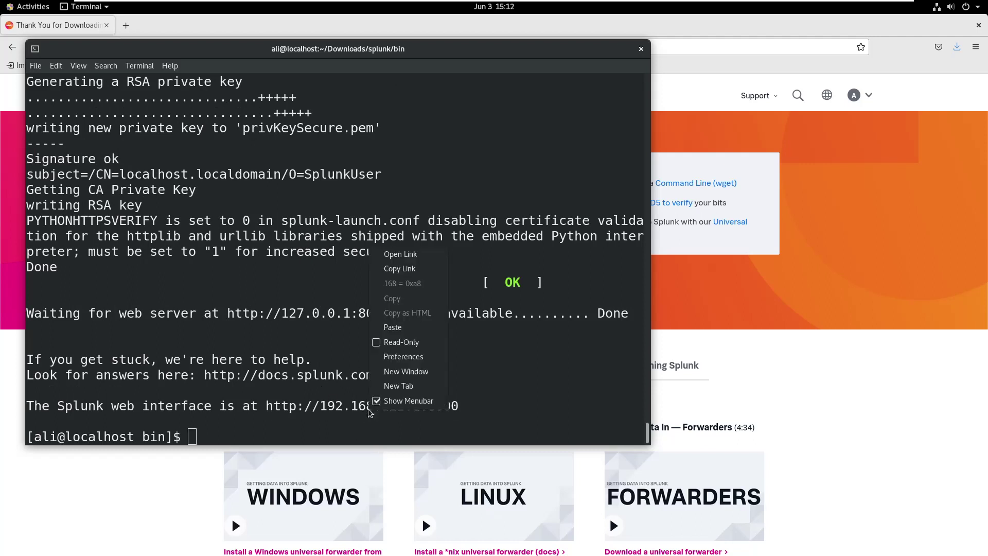
left_click(403, 268)
left_click(679, 96)
left_click(409, 45)
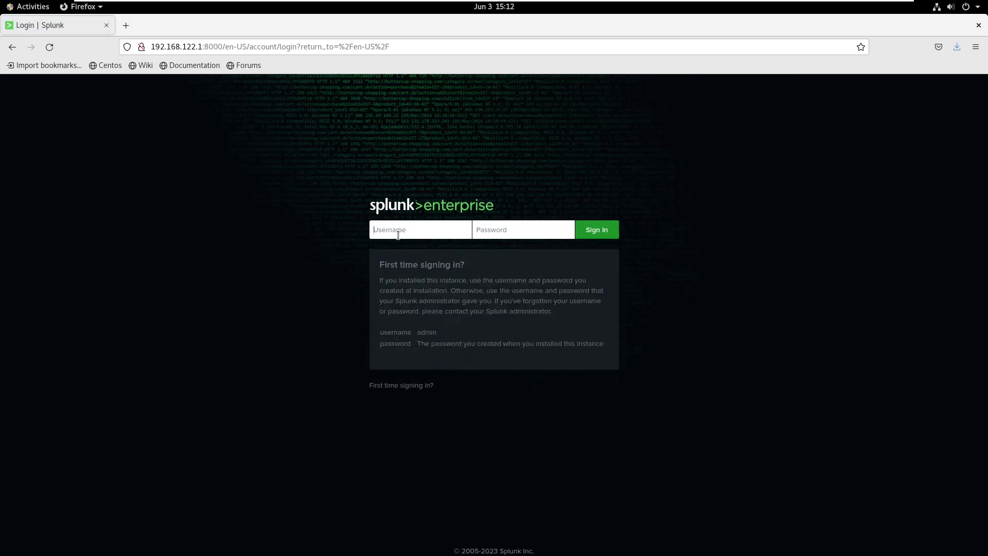
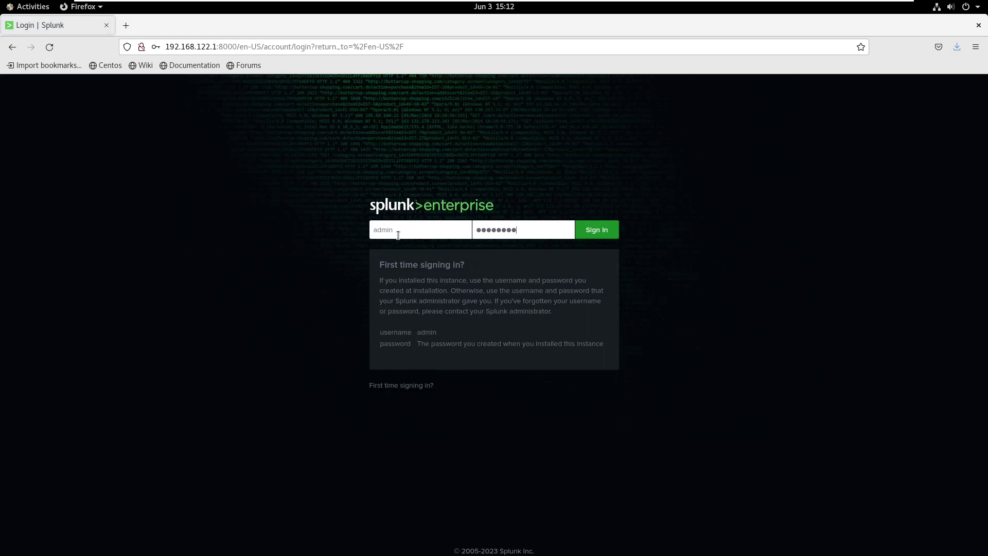
Sign in to Splunk as admin and dismiss the product usage-data notice
key("Return")
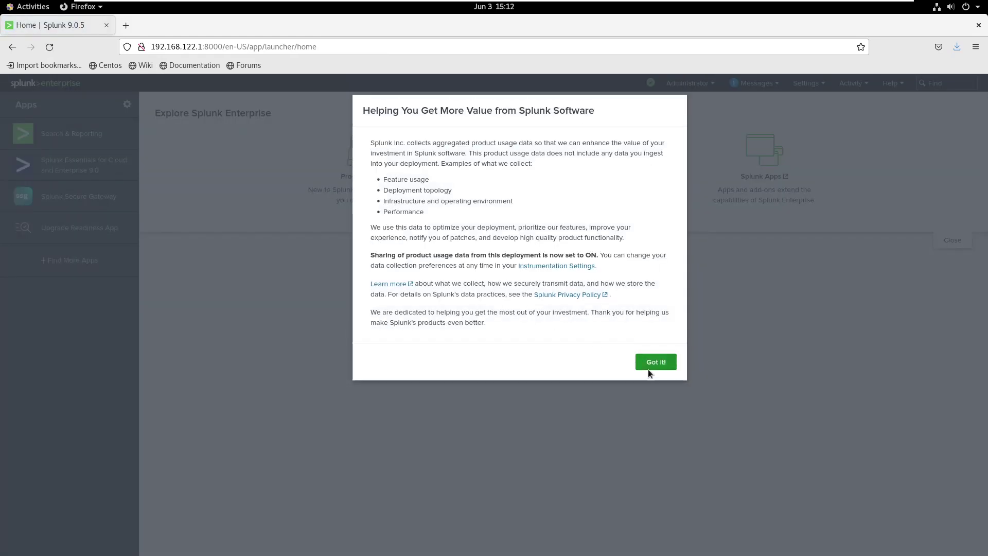
left_click(658, 364)
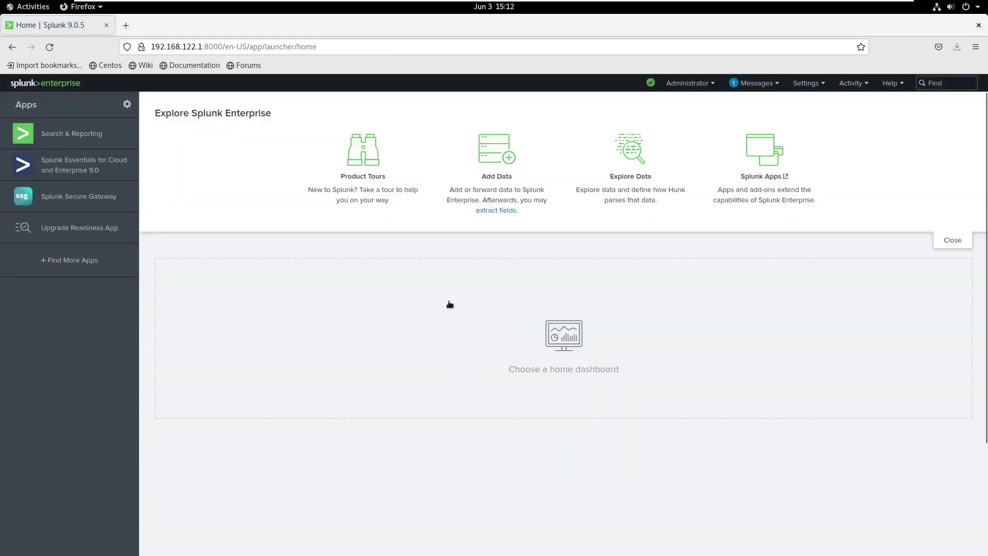